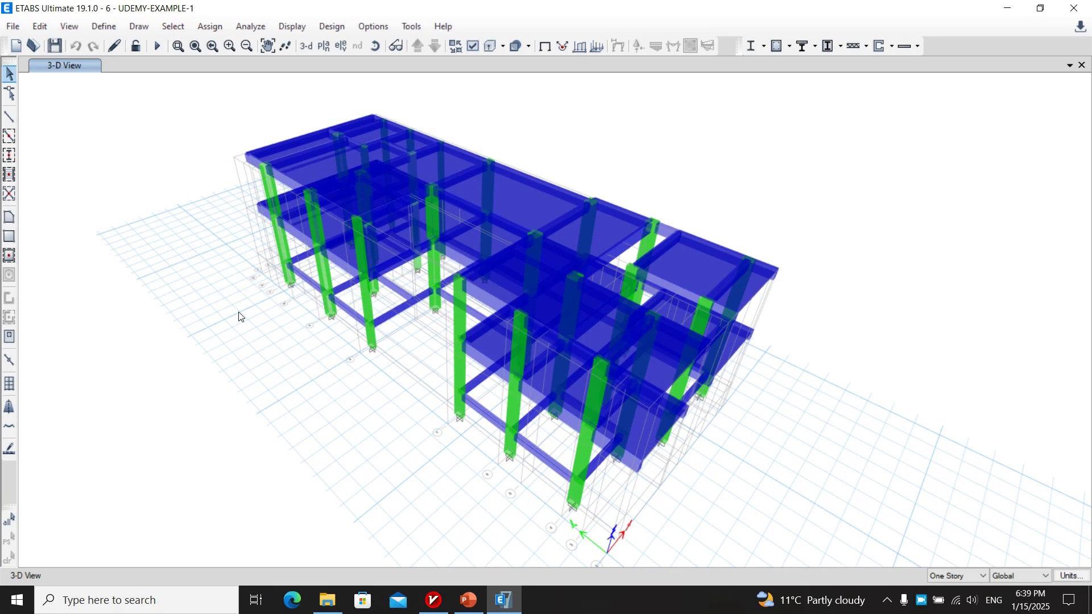
Inspect the 3-D building model and select the corner floor slab panel plus two nearby frame members.
middle_click_drag(239, 314, 357, 305)
left_click_drag(294, 348, 327, 346)
middle_click_drag(310, 344, 173, 315)
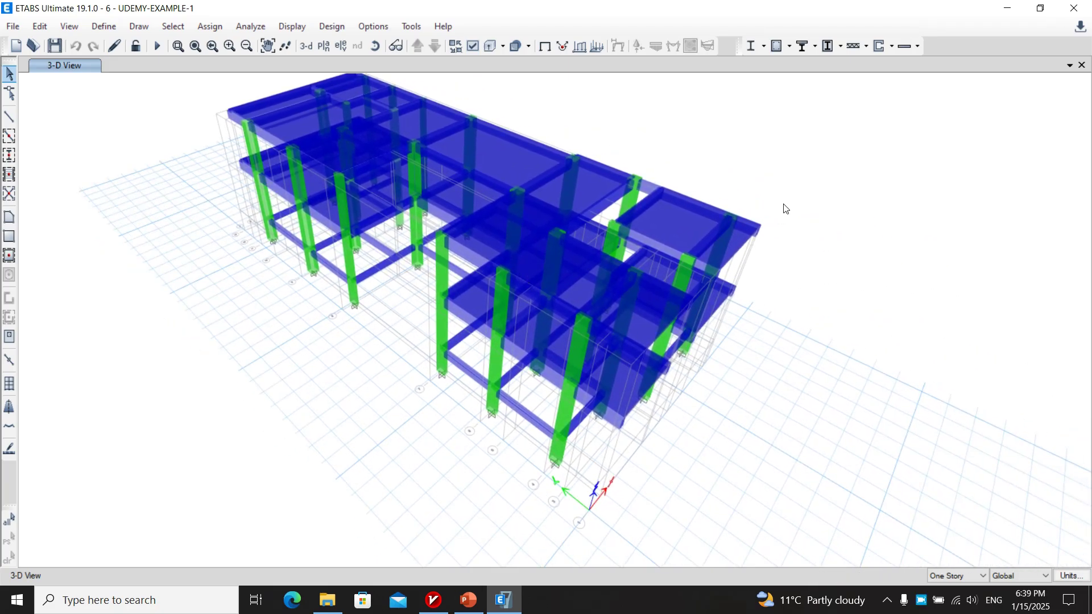
left_click_drag(718, 242, 819, 195)
scroll(622, 381, "up", 5)
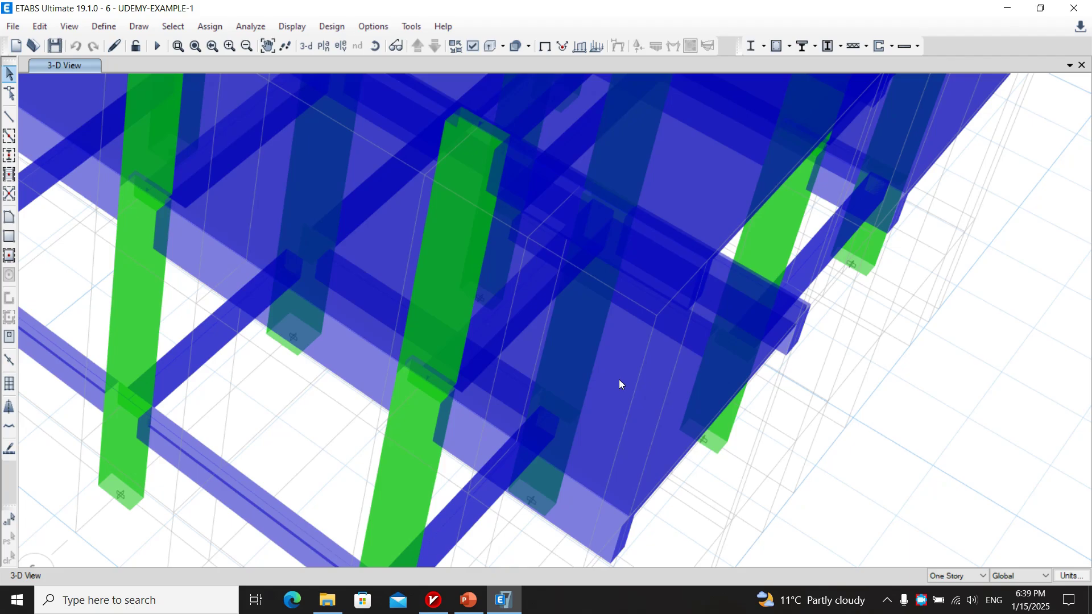
left_click(719, 332)
scroll(454, 390, "up", 2)
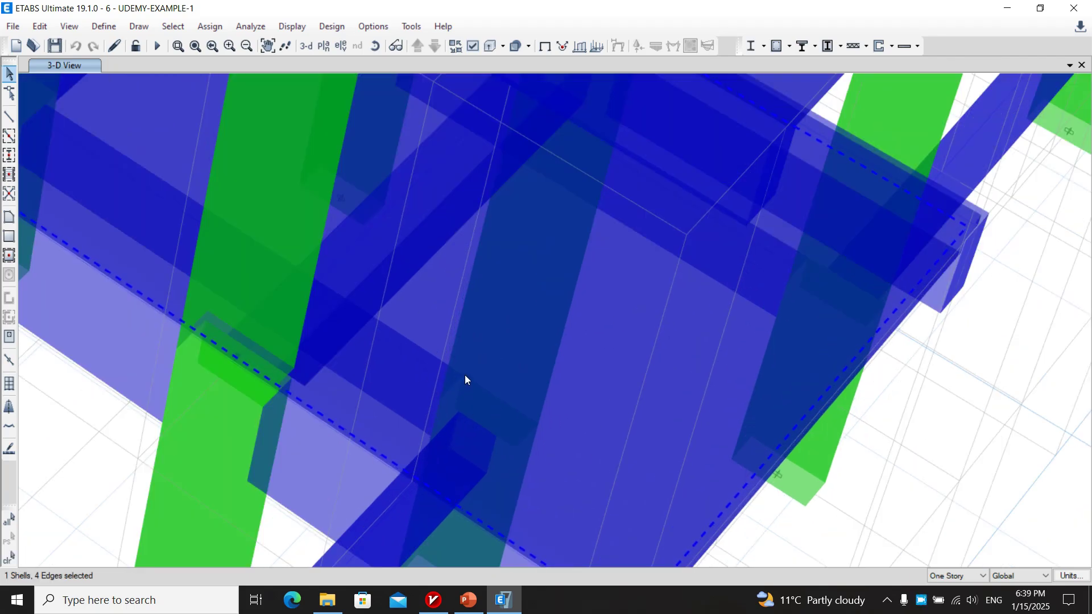
scroll(465, 374, "down", 7)
left_click(363, 343)
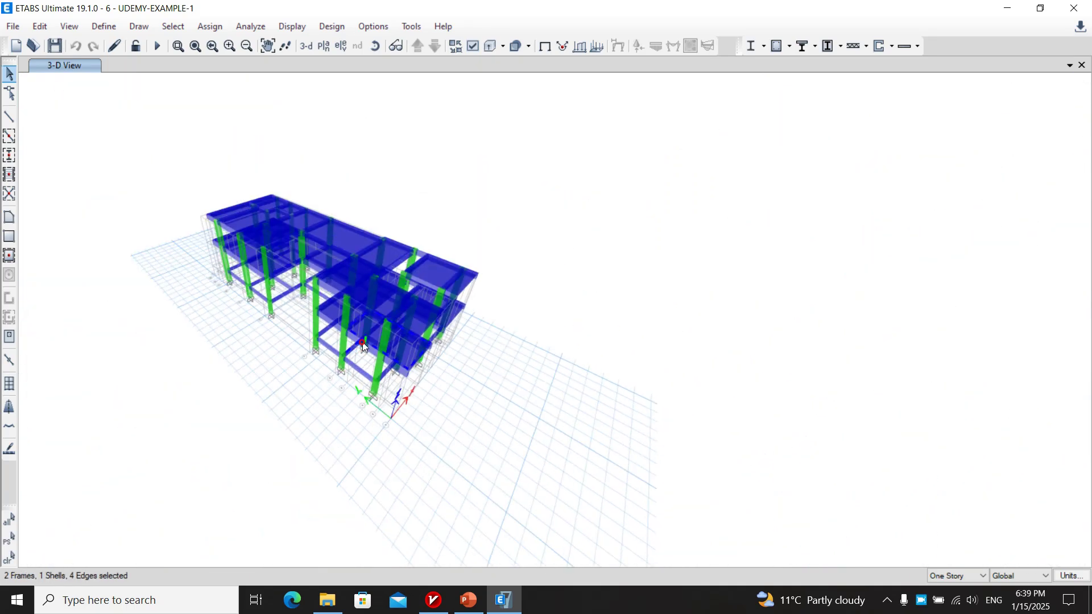
scroll(364, 345, "up", 5)
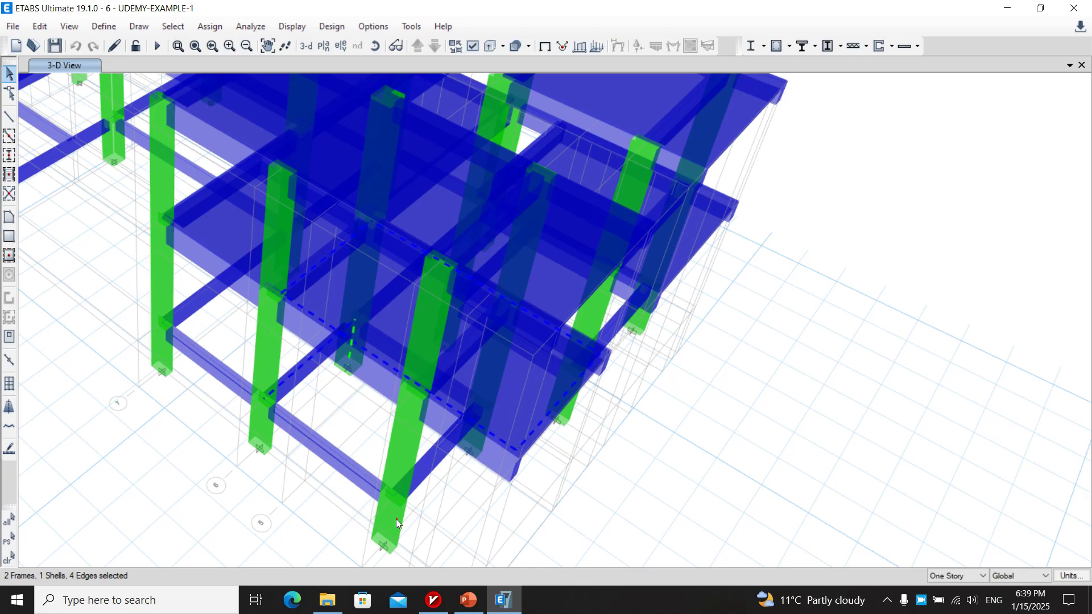
left_click(397, 519)
scroll(517, 435, "down", 8)
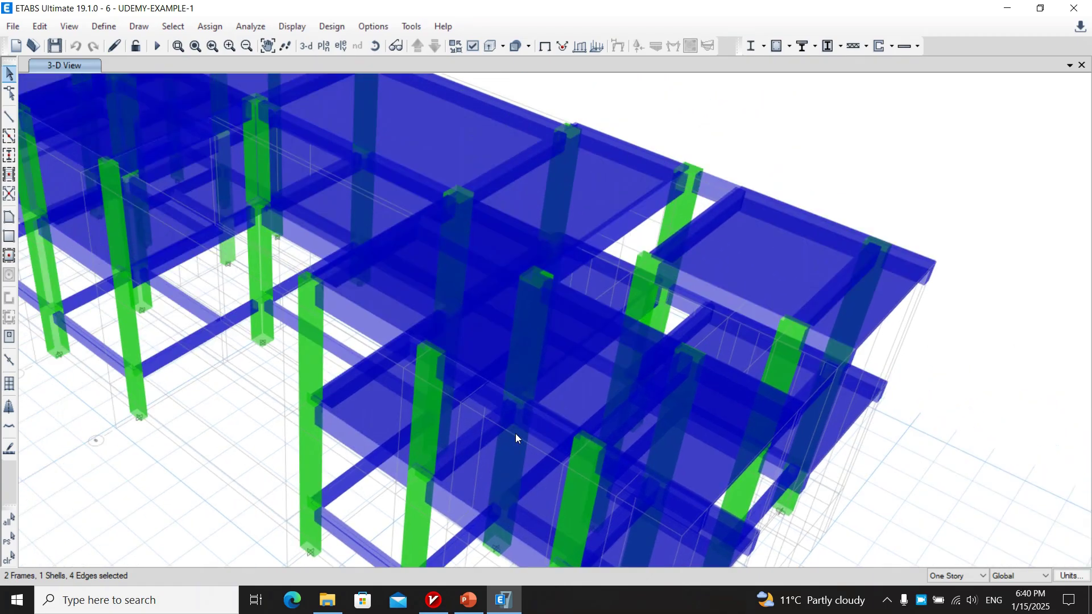
middle_click_drag(520, 391, 420, 364)
scroll(421, 364, "up", 5)
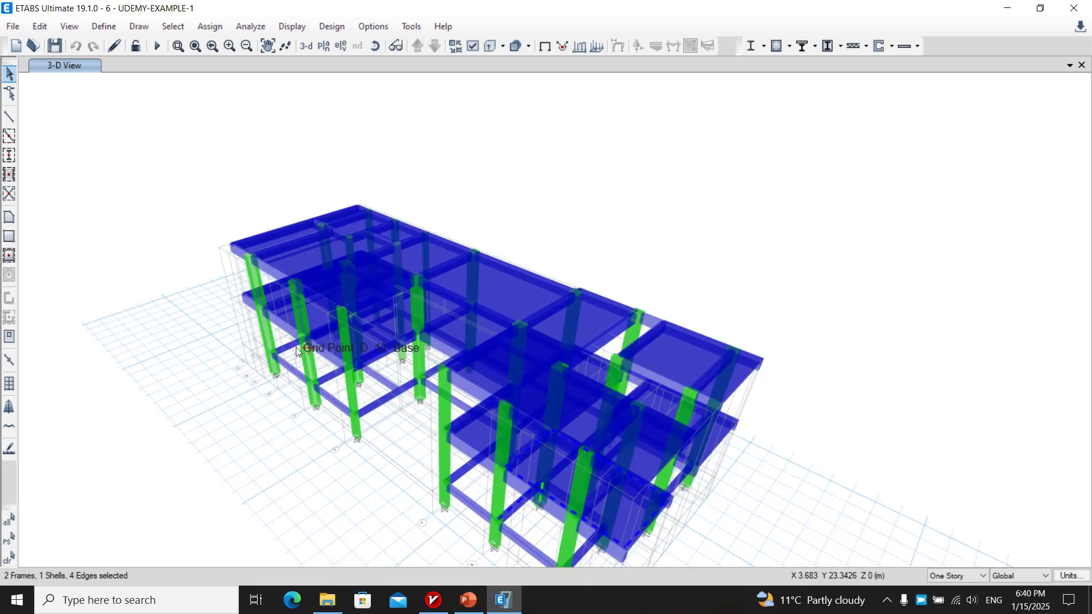
left_click(196, 47)
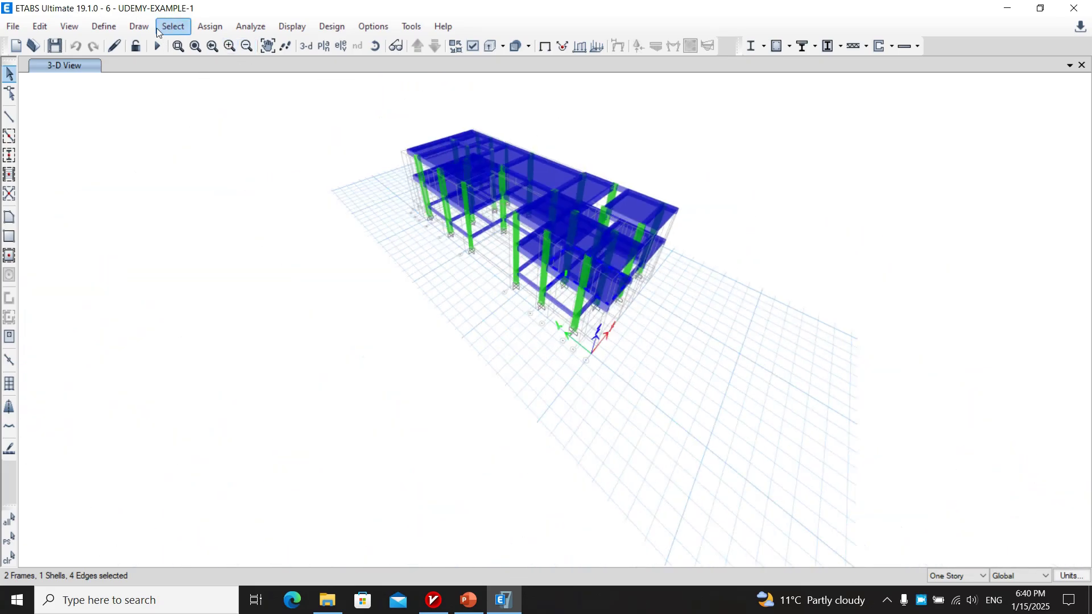
middle_click_drag(626, 197, 509, 268)
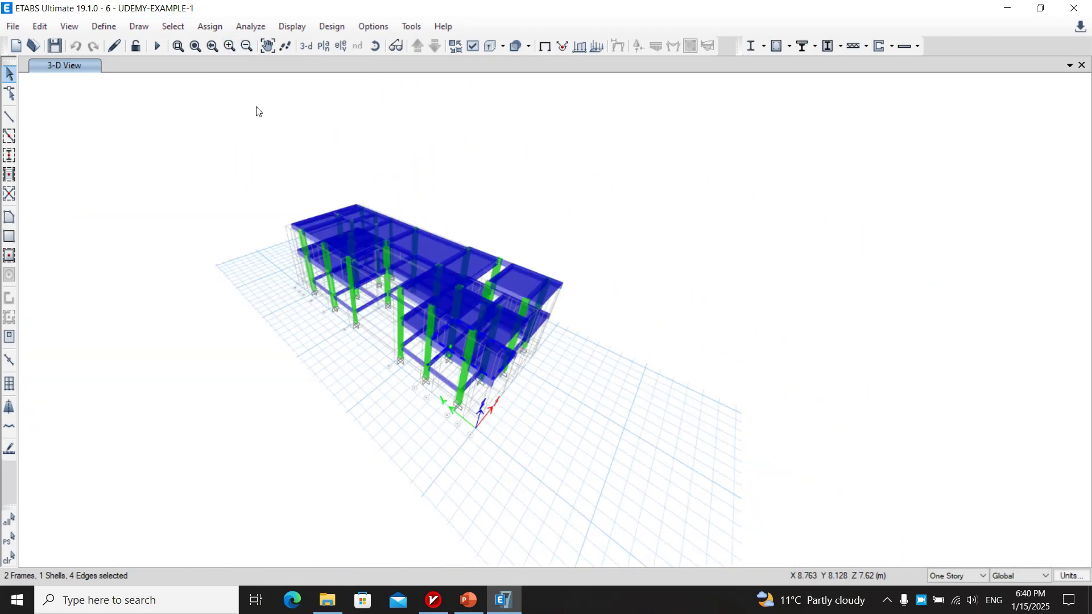
Open the frame section definitions and review the list of beam and column properties.
left_click(108, 27)
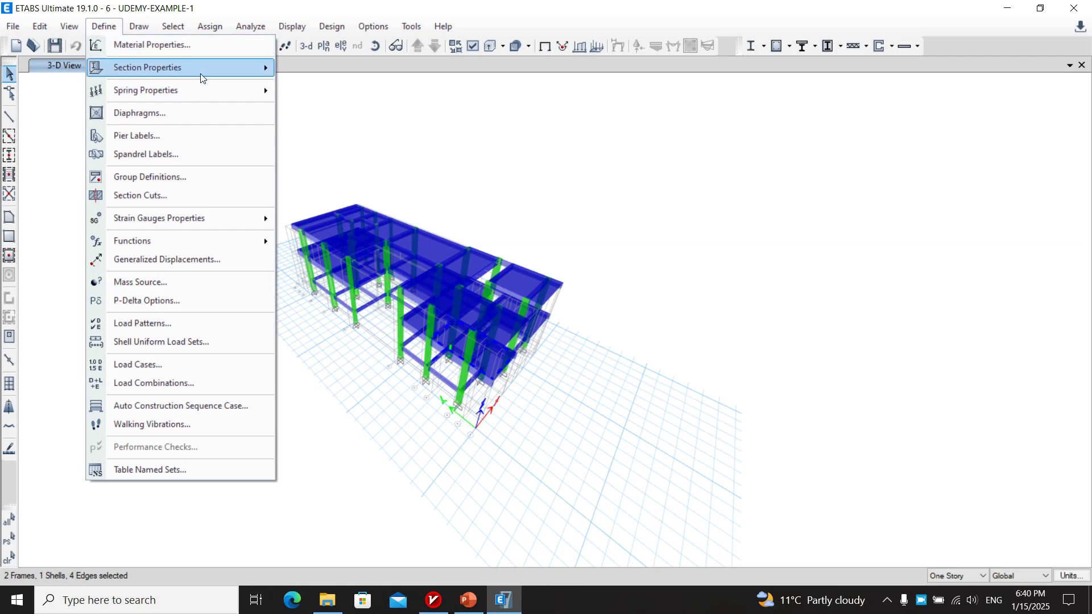
mouse_move(209, 74)
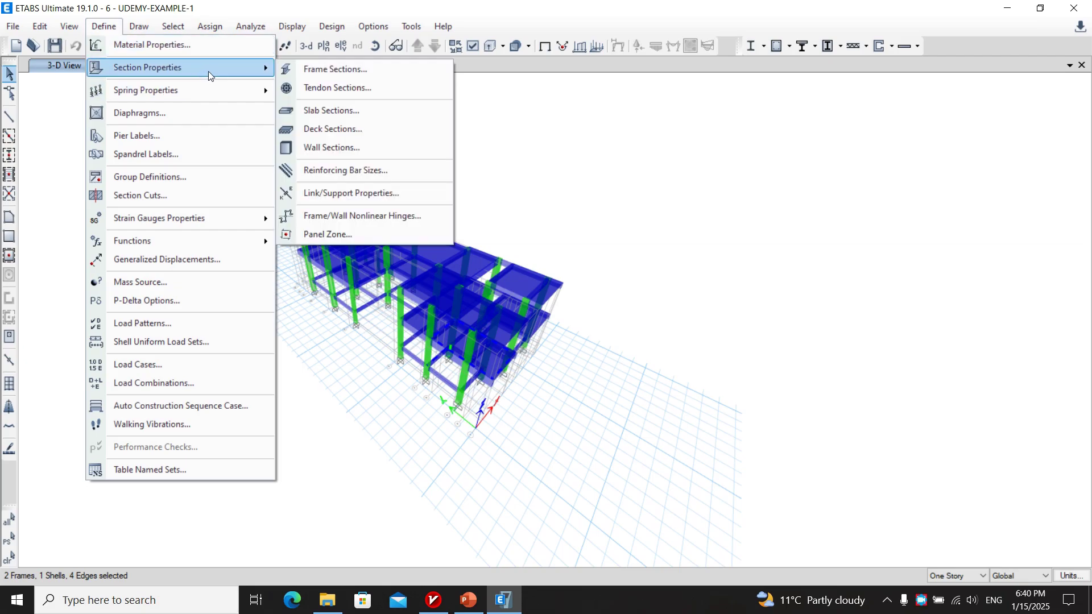
left_click(379, 71)
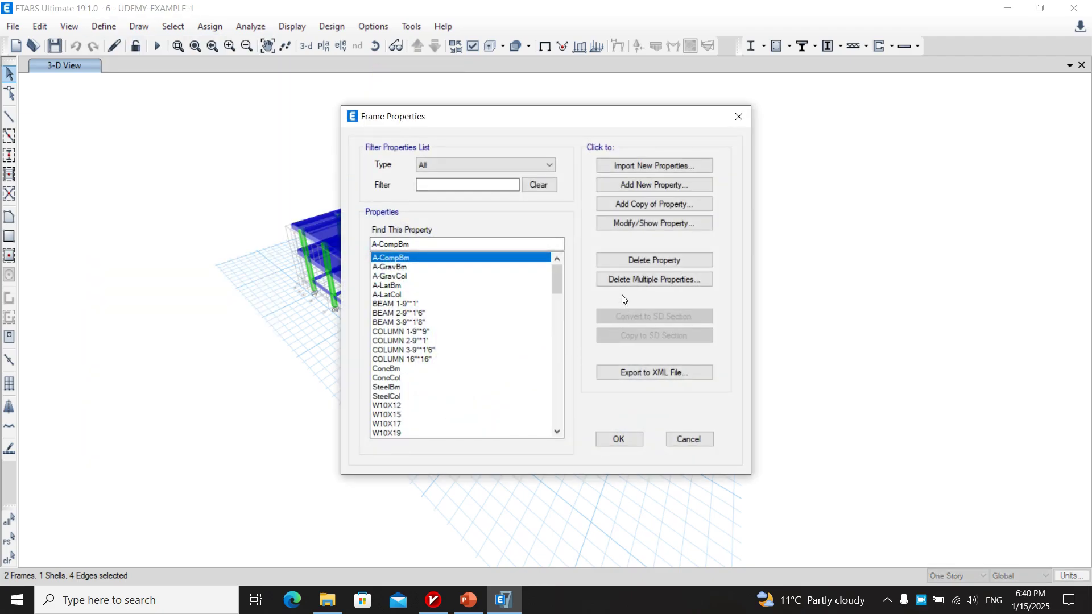
mouse_move(554, 280)
left_mouse_down()
mouse_move(555, 296)
mouse_move(557, 277)
left_mouse_up()
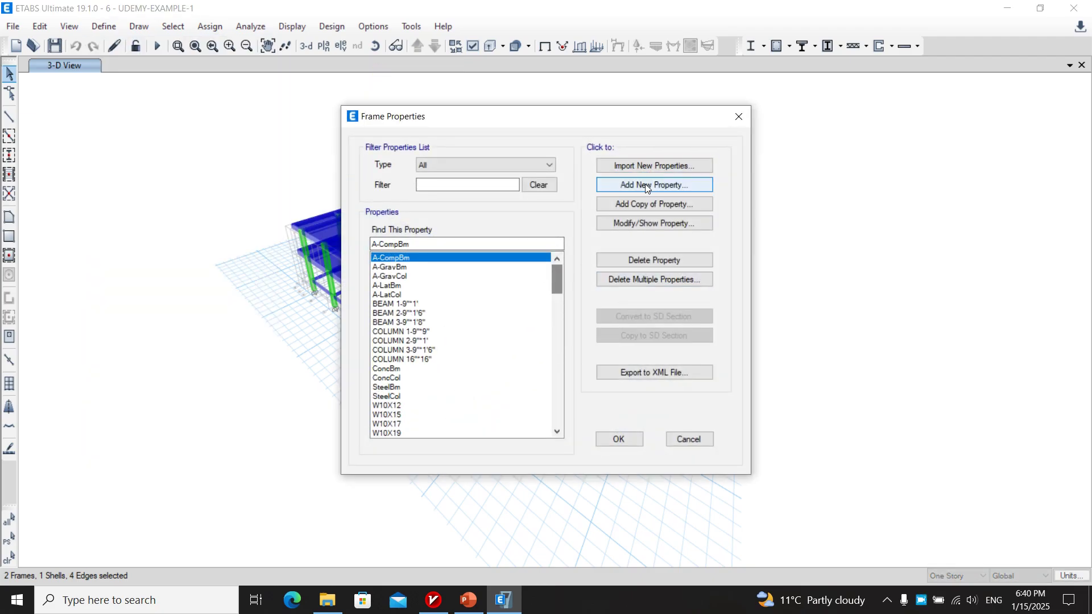
Review the section shape types offered for a new frame property and close the frame section definitions without adding one.
left_click(654, 185)
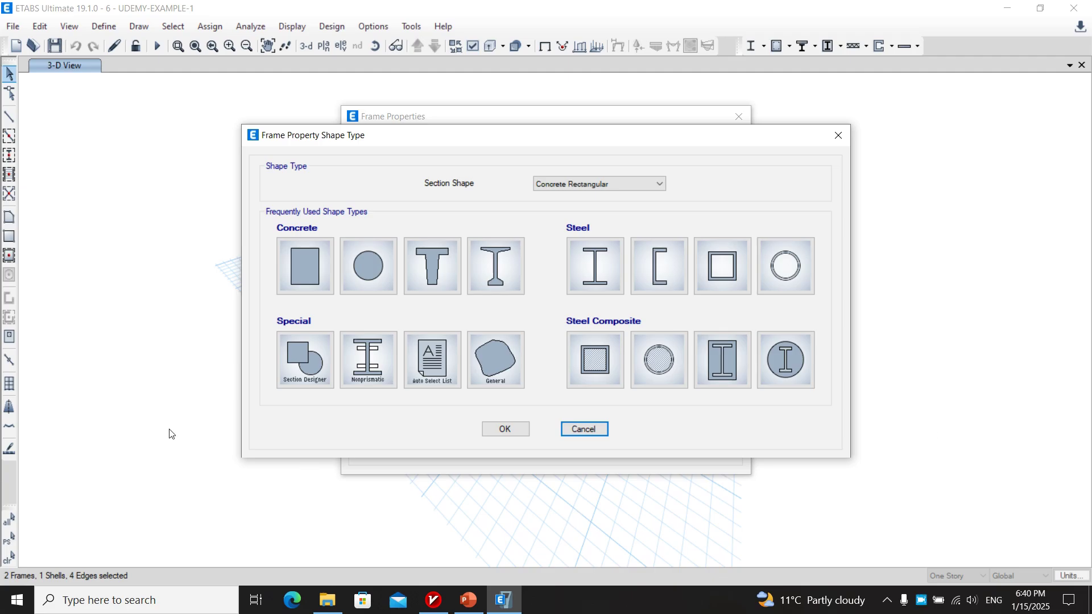
left_click(560, 178)
left_click(560, 176)
left_click(578, 434)
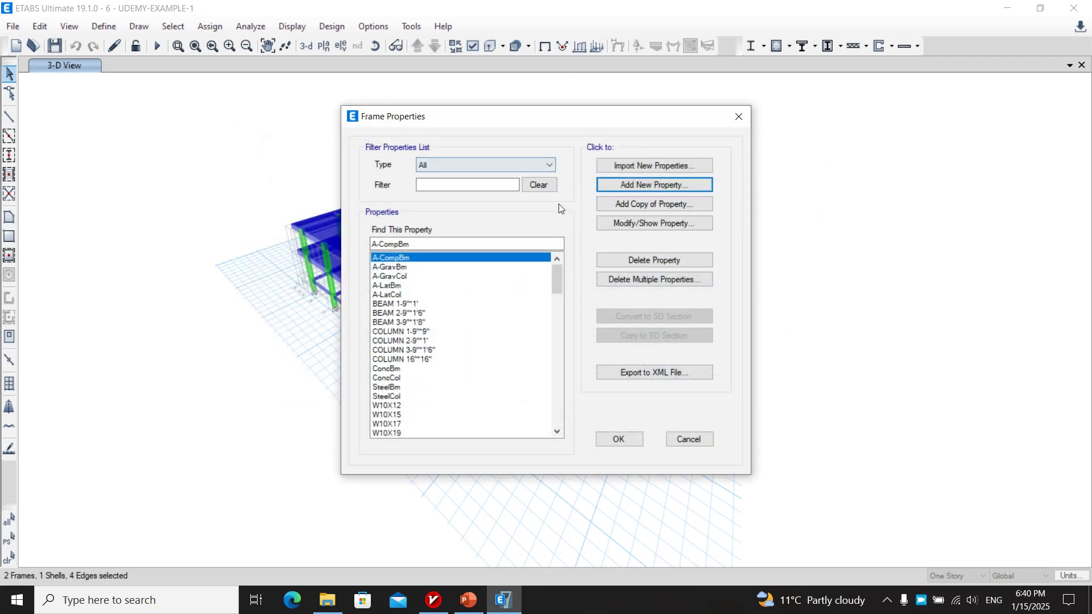
left_click(694, 442)
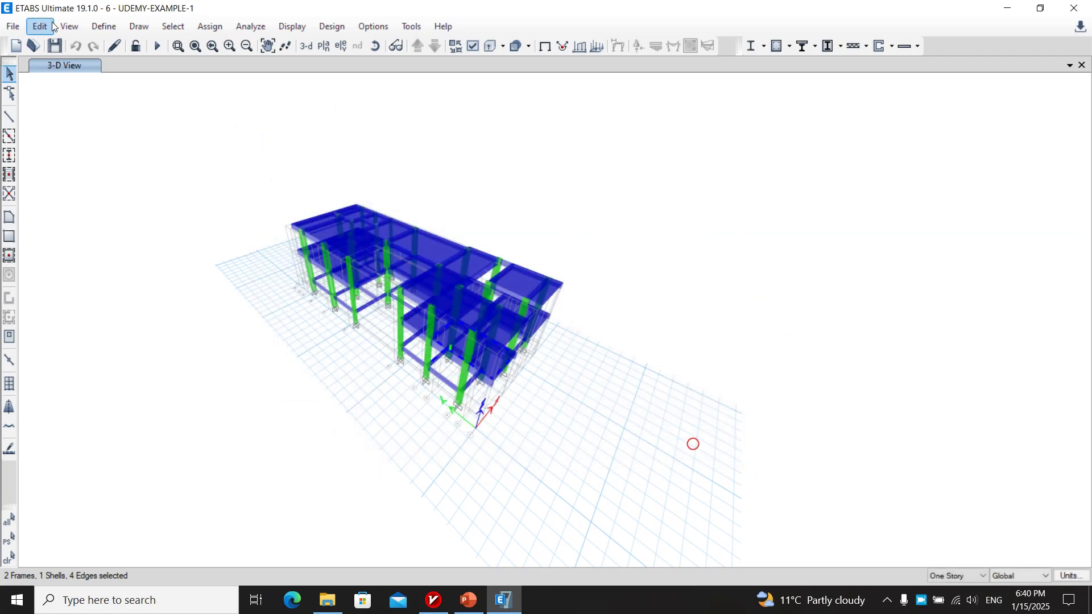
Open the load pattern definitions and try to add a new load pattern while LIVE is selected.
left_click(107, 27)
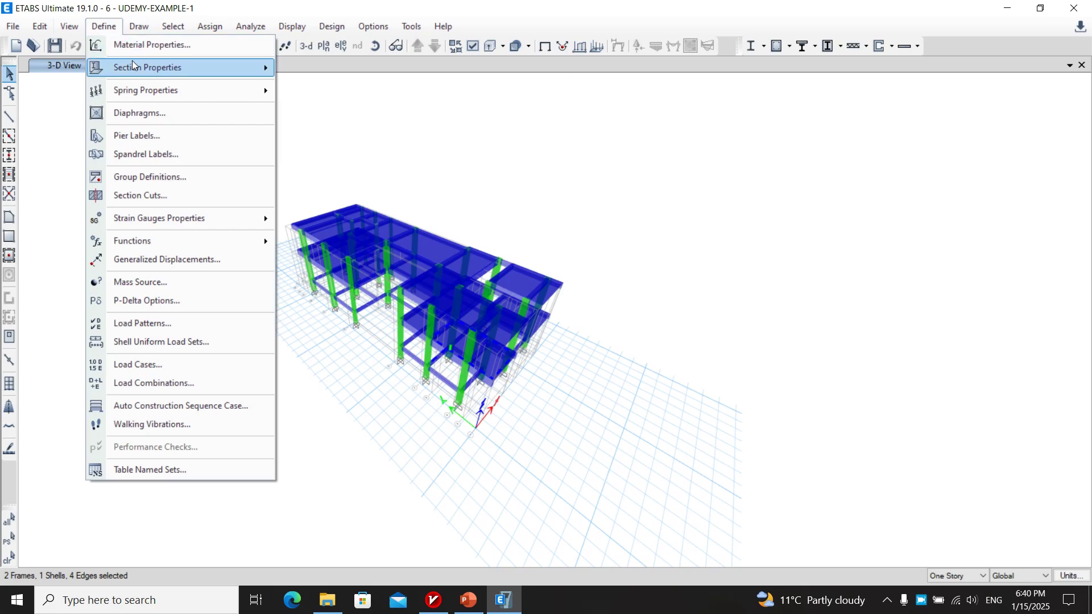
mouse_move(132, 60)
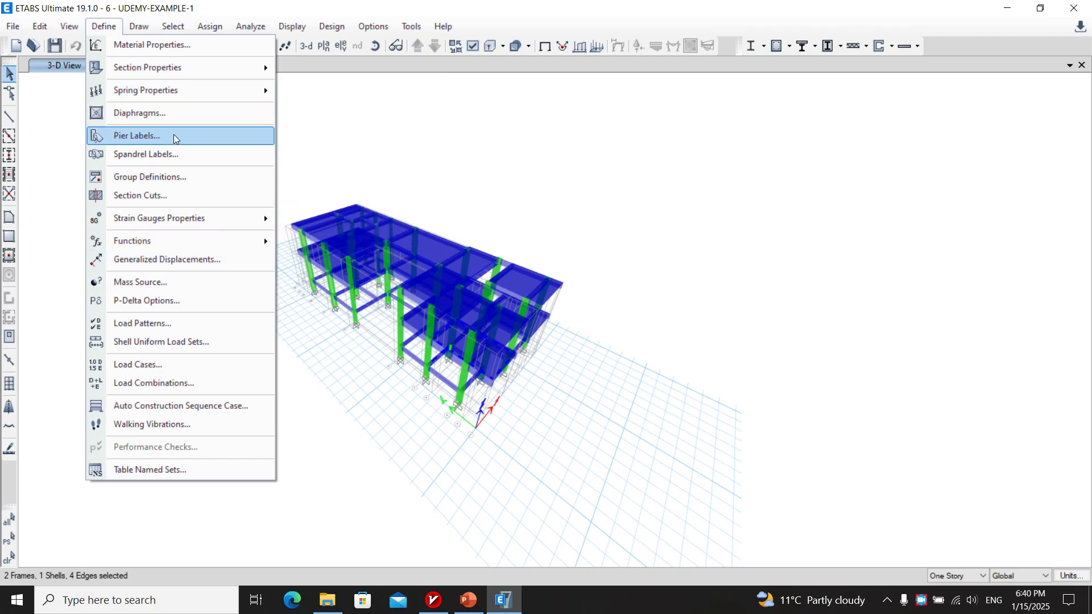
mouse_move(200, 220)
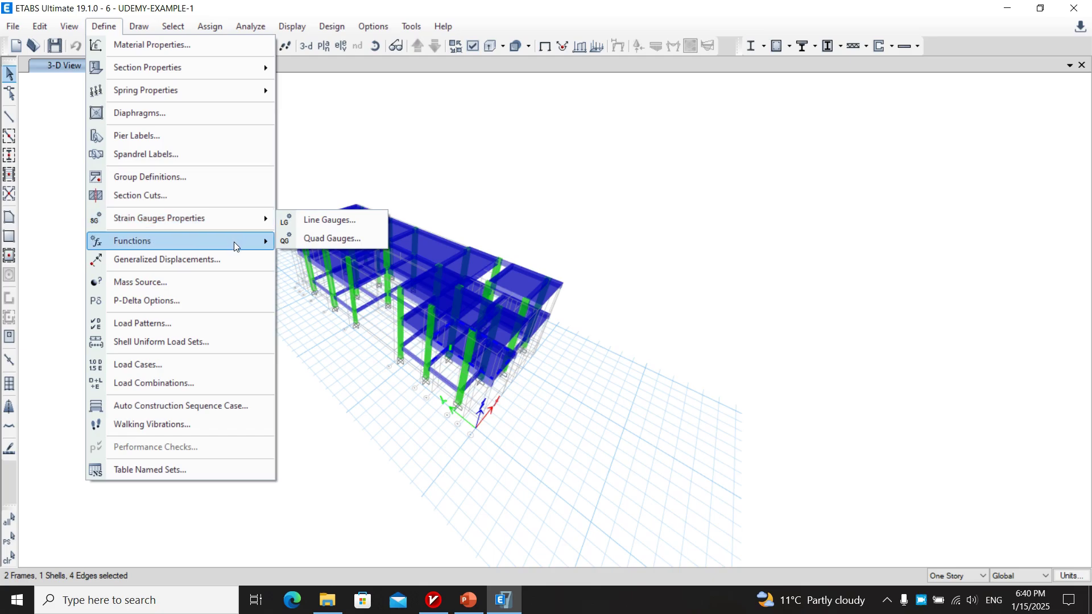
left_click(244, 326)
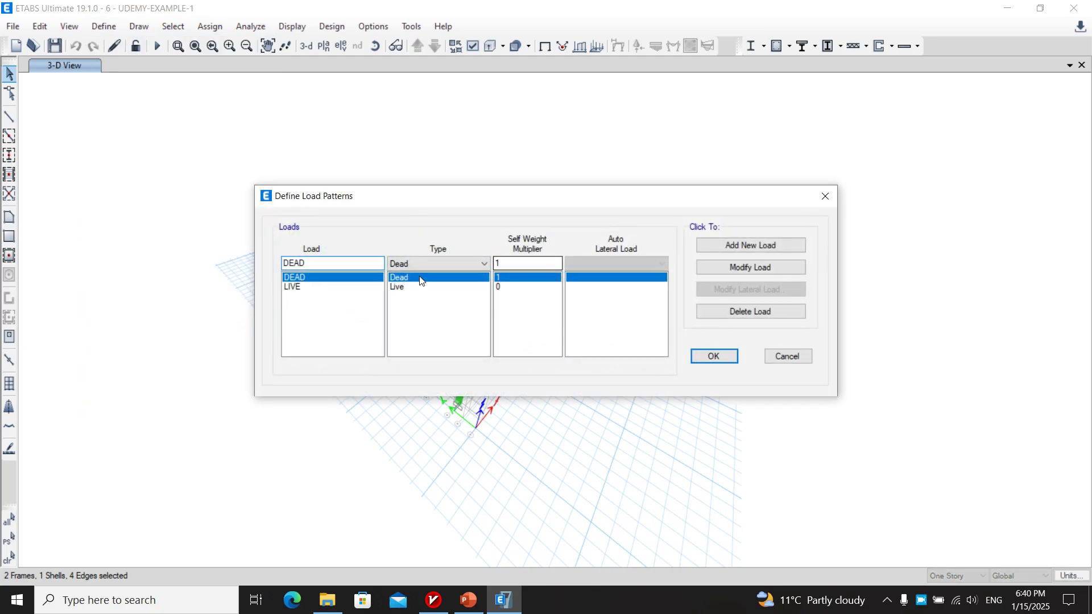
left_click(314, 289)
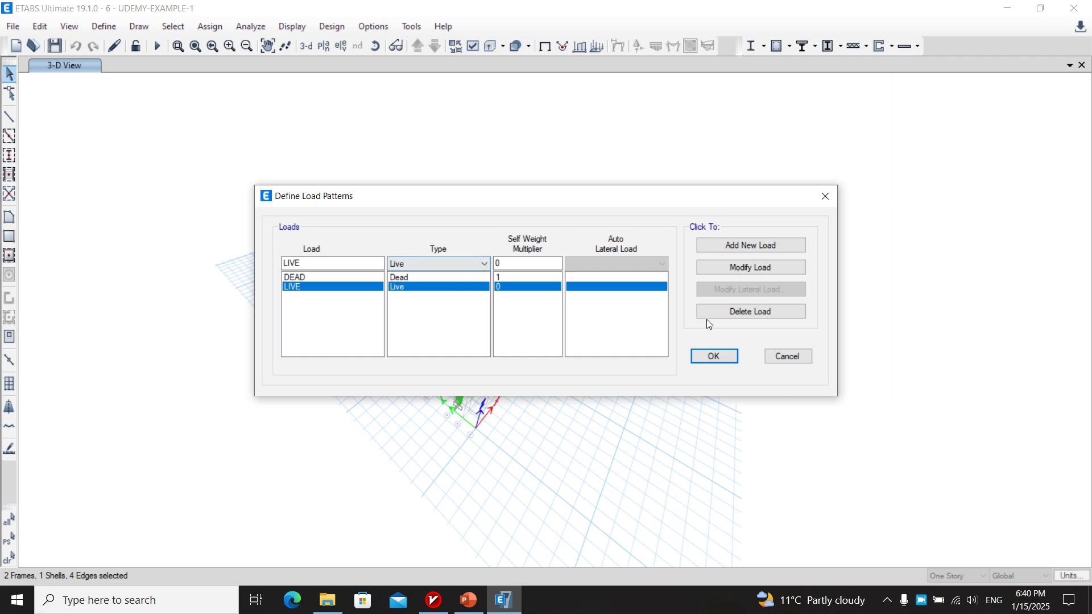
left_click(743, 251)
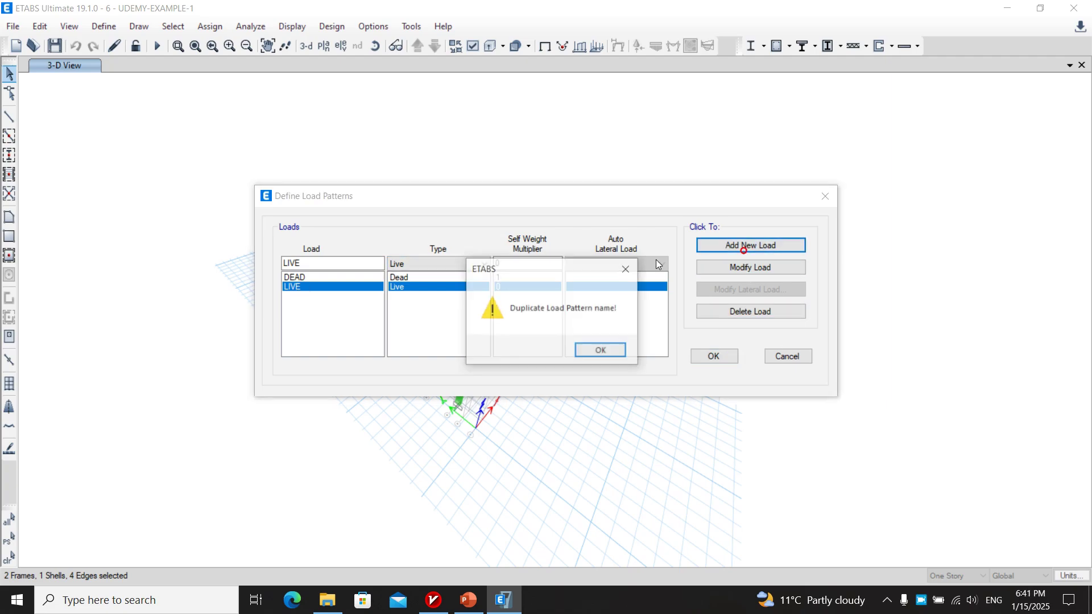
left_click(578, 352)
Change the LIVE load pattern's type to Snow and apply the modification.
left_click(431, 263)
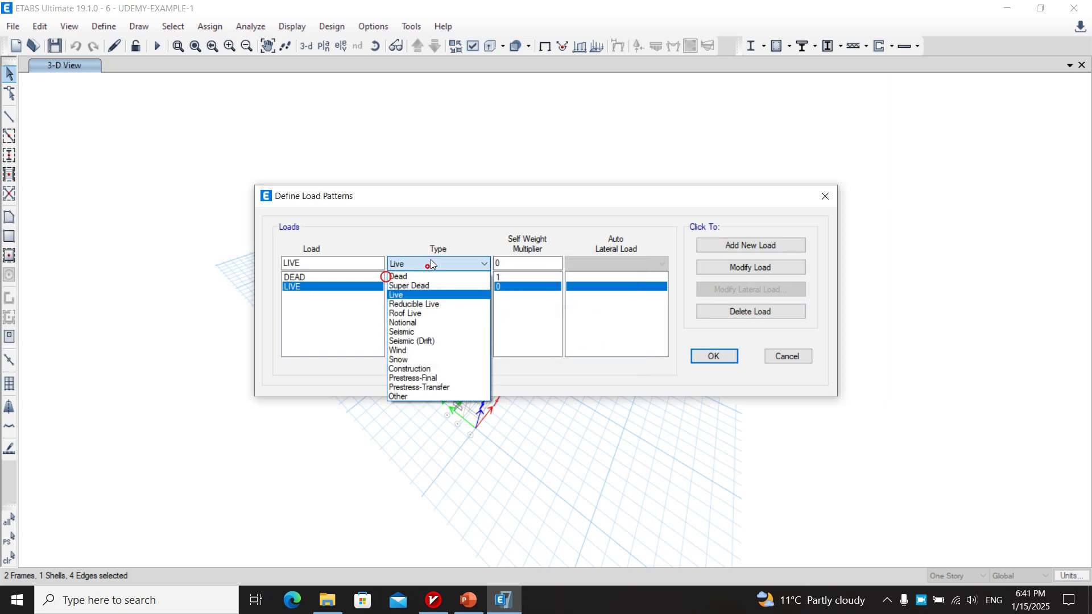
left_click(443, 261)
left_click(452, 261)
left_click(436, 360)
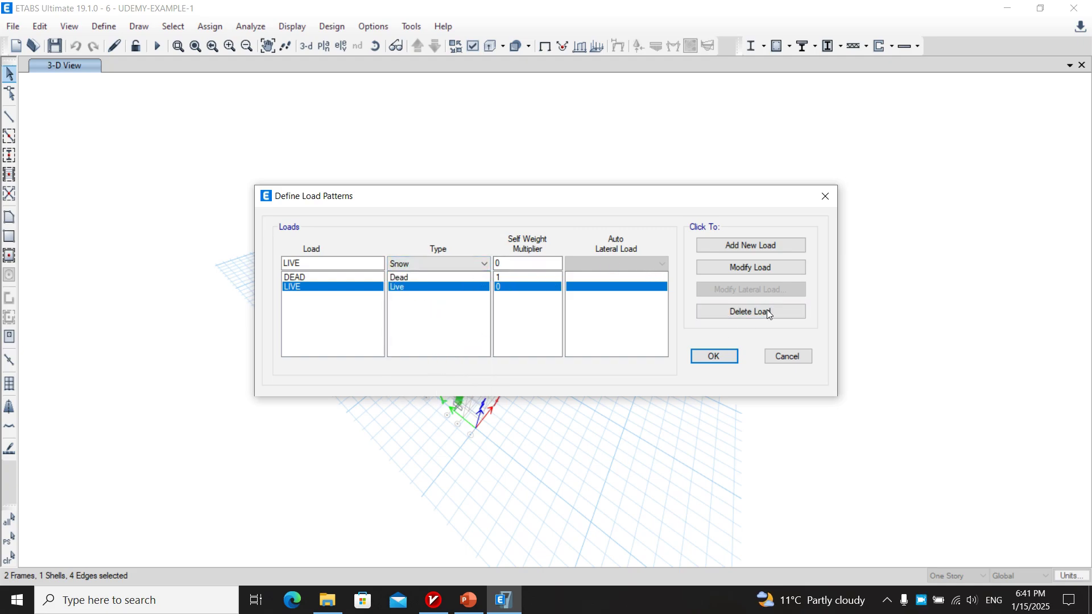
left_click(751, 267)
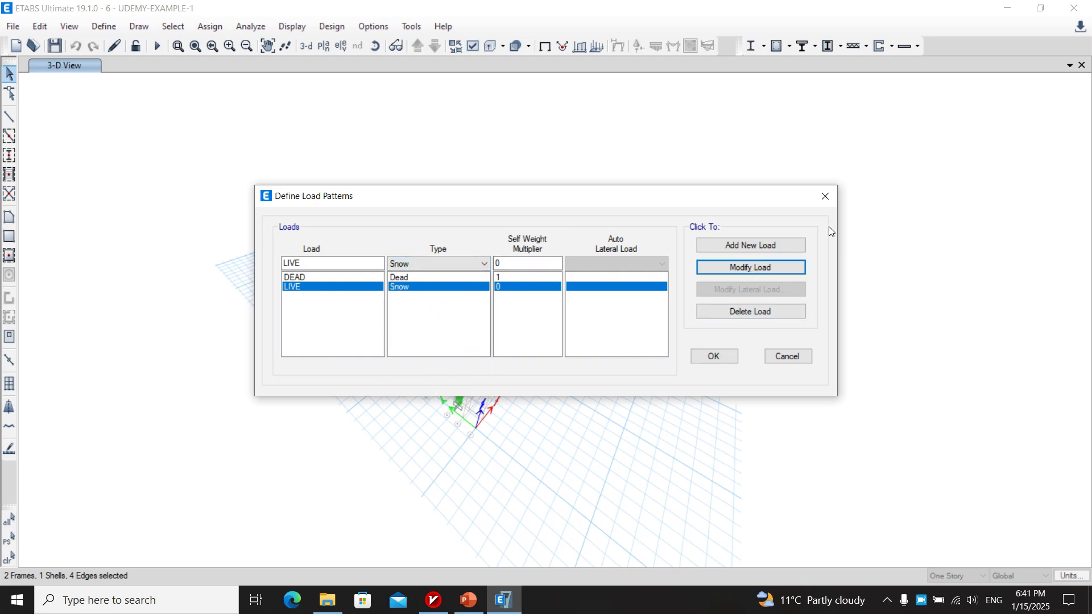
Try to add the Snow entry as a new load pattern and start editing its name.
left_click(764, 245)
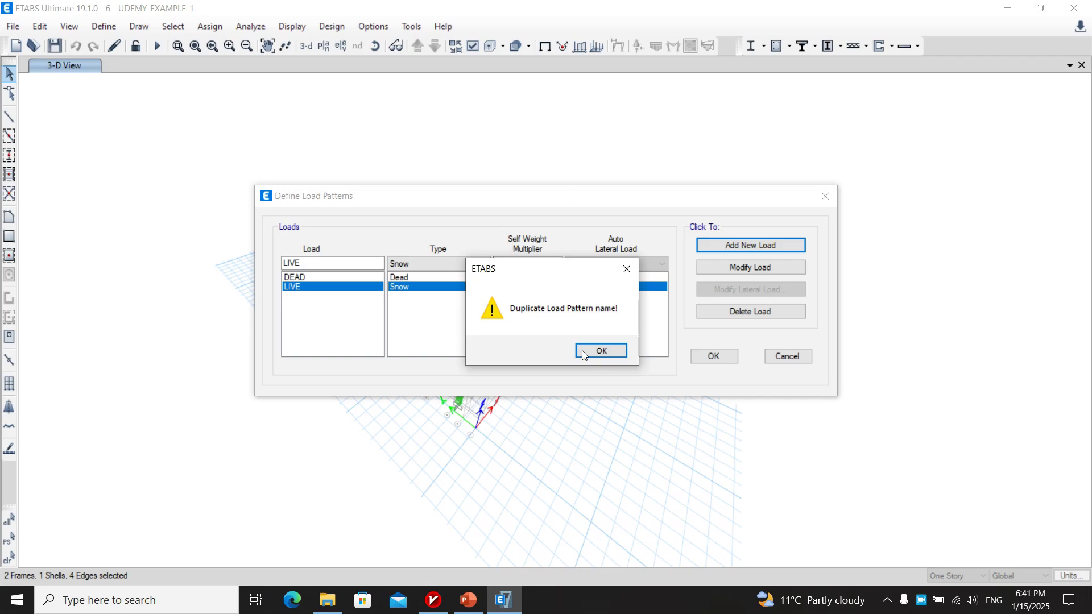
left_click(601, 351)
left_click(350, 258)
type("s")
For the DEAD entry, choose the Seismic (Drift) load type and ASCE 7-16 as the auto lateral load.
left_click(549, 276)
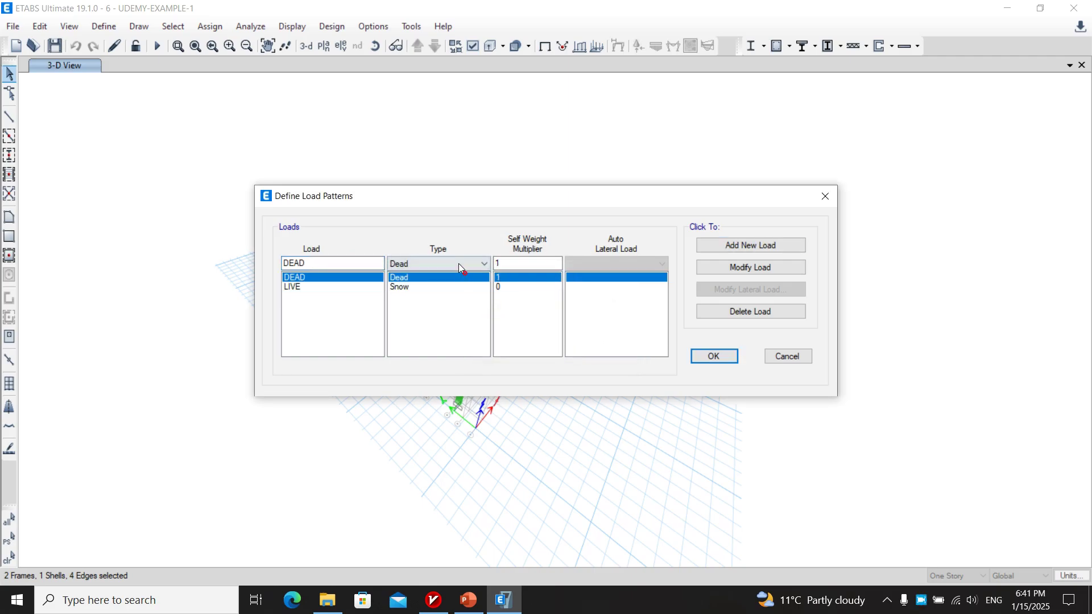
left_click(459, 264)
left_click(439, 341)
left_click(613, 261)
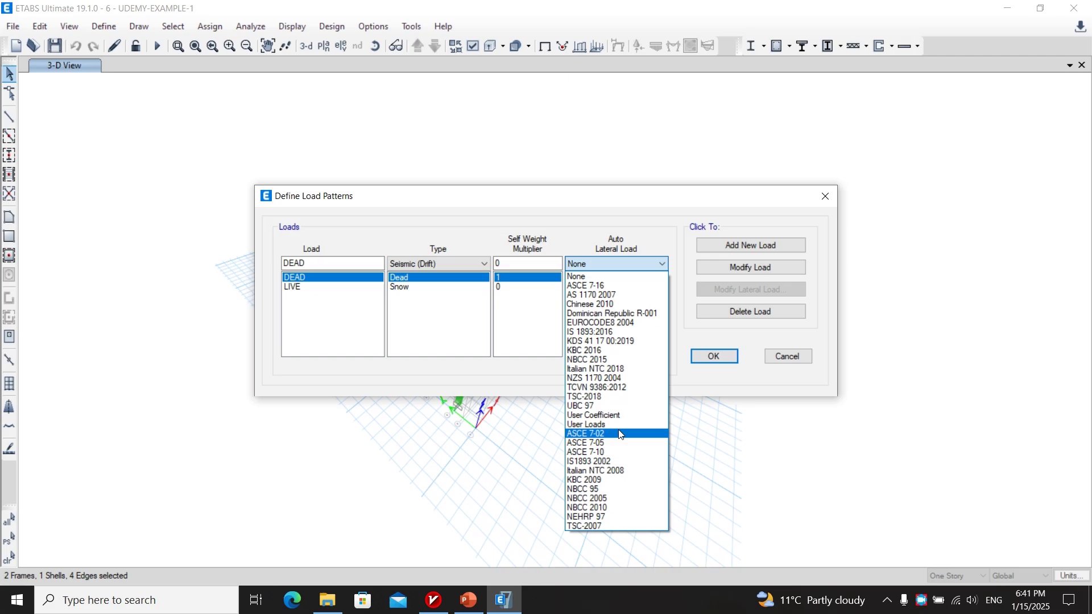
left_click(612, 286)
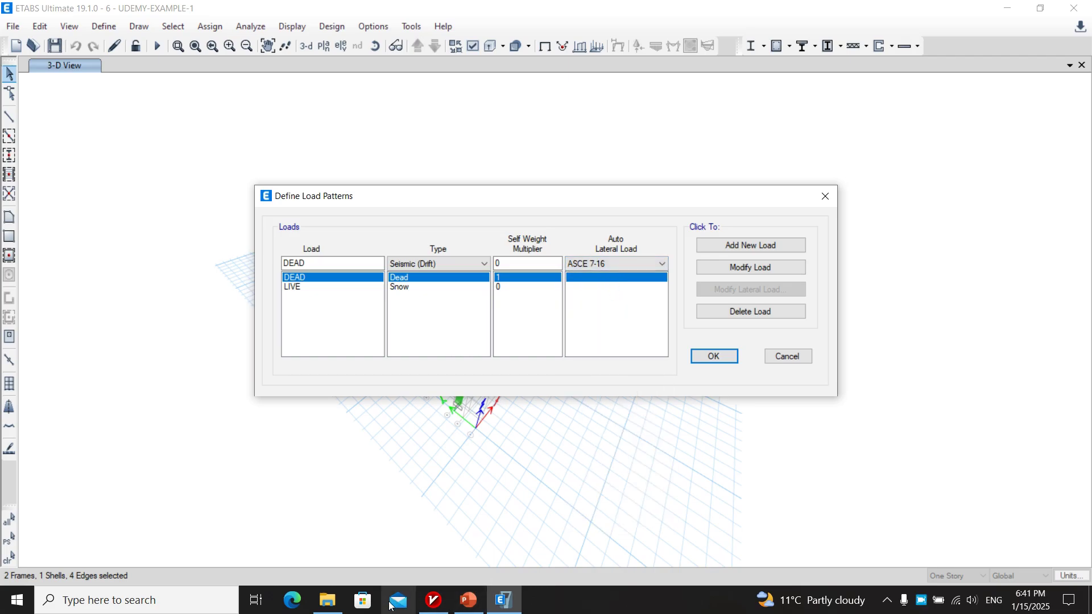
Launch Google Chrome from the desktop and switch to its new browser window.
left_click(504, 600)
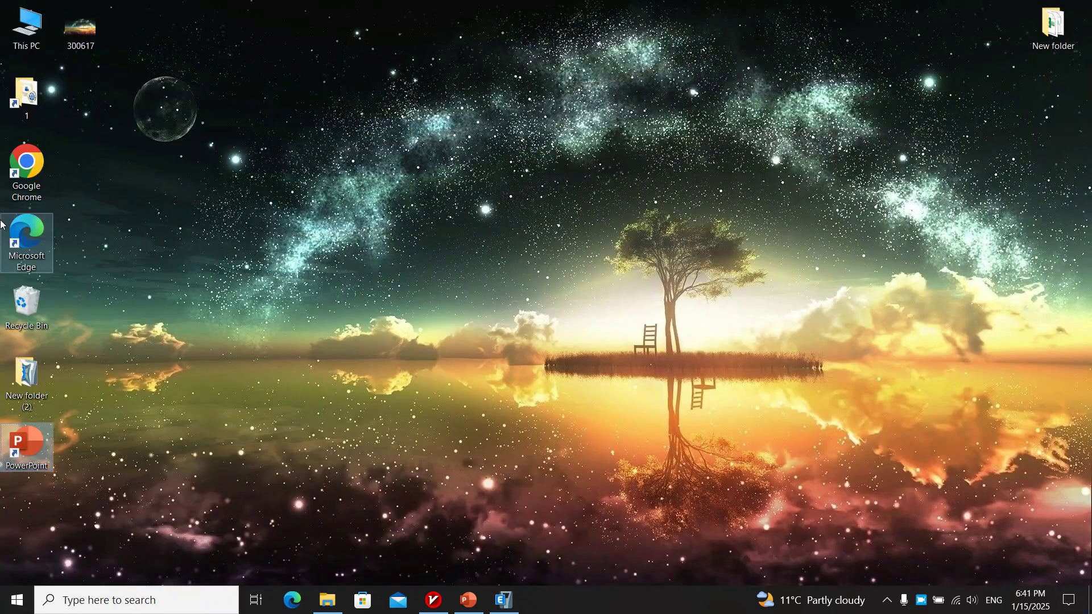
double_click(39, 187)
key("alt+Tab")
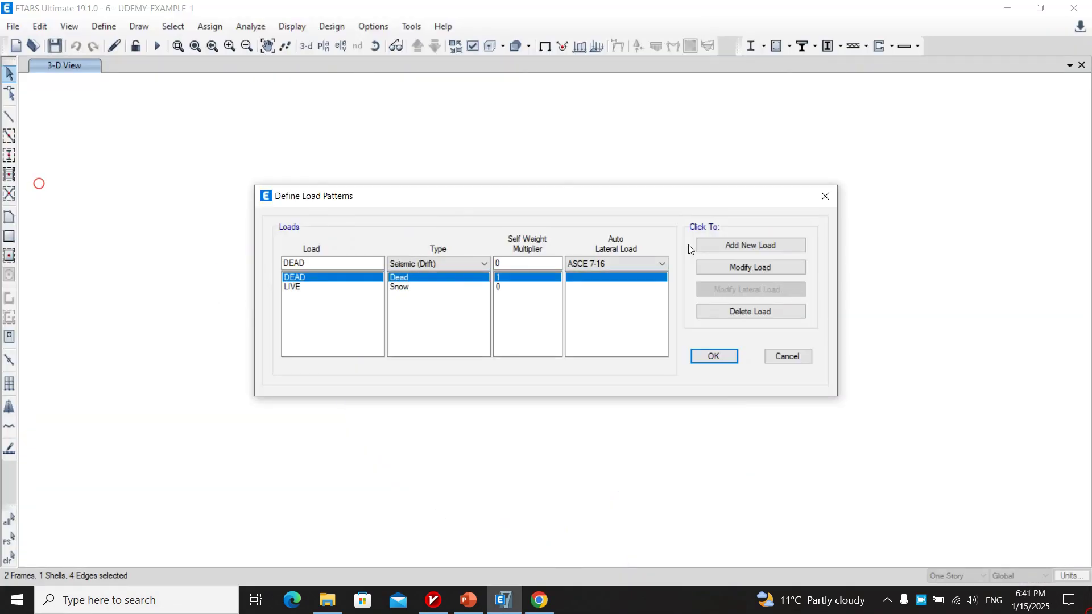
key("alt+Tab")
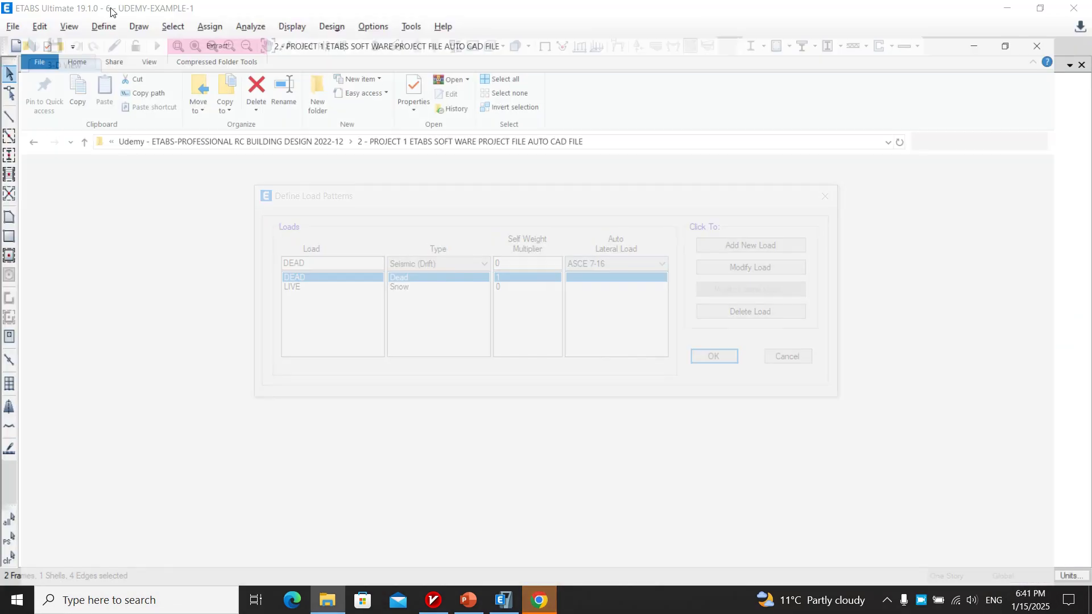
key("alt+Tab")
key("alt+Tab")
key("alt+Tab")
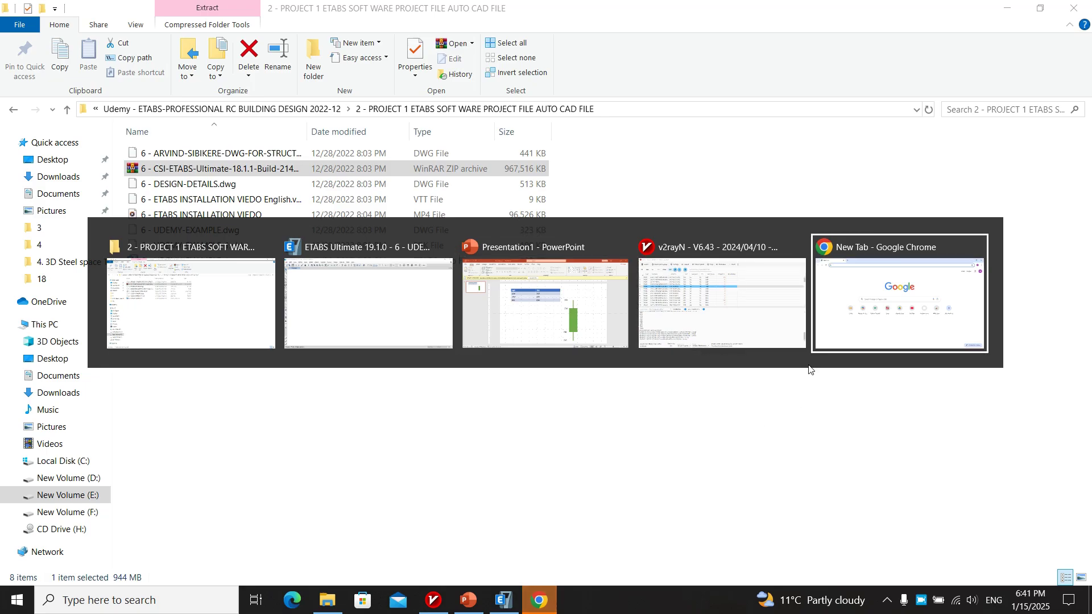
Search the web for "17-6asce".
type("asec")
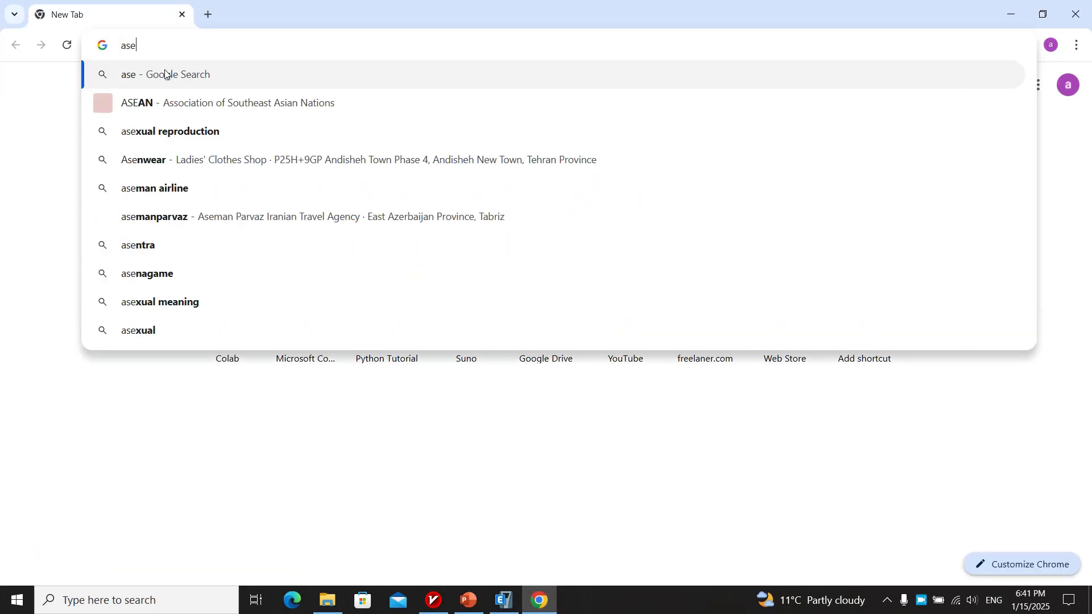
key("BackSpace")
key("BackSpace")
type("ce")
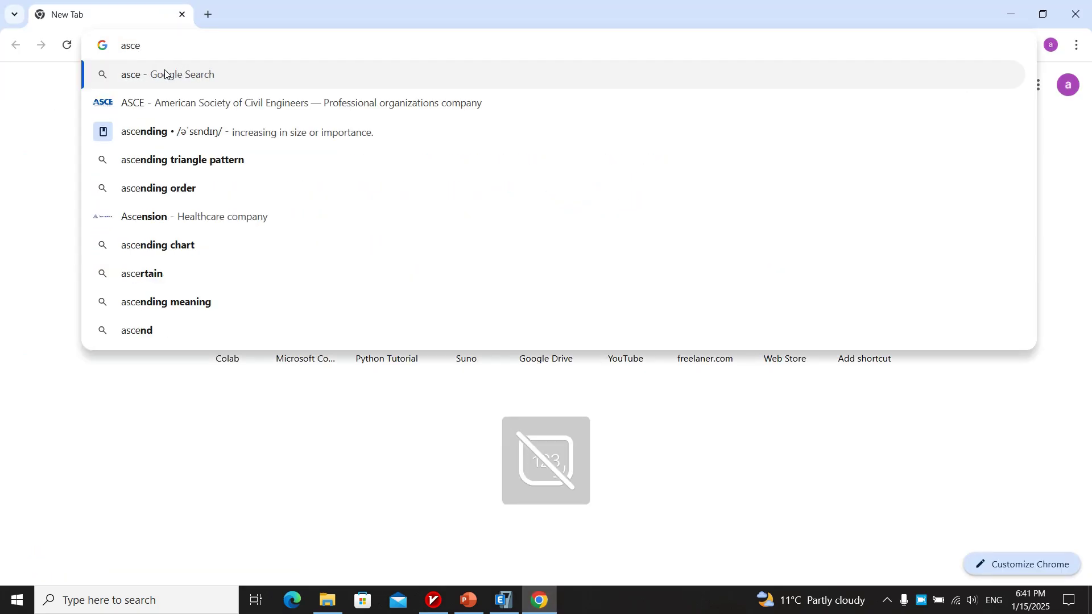
key("Home")
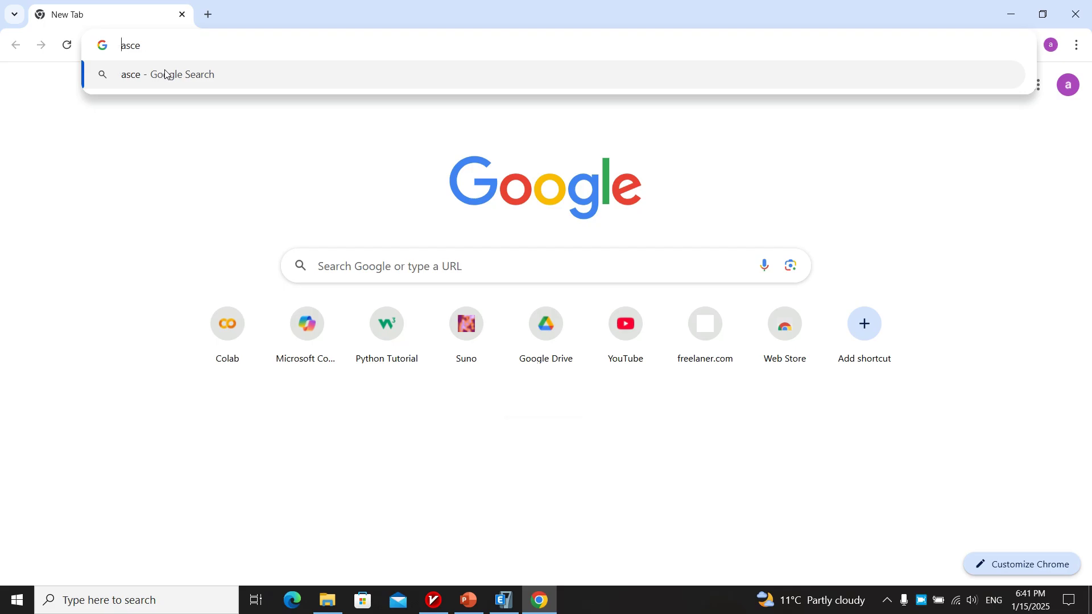
type("17-6")
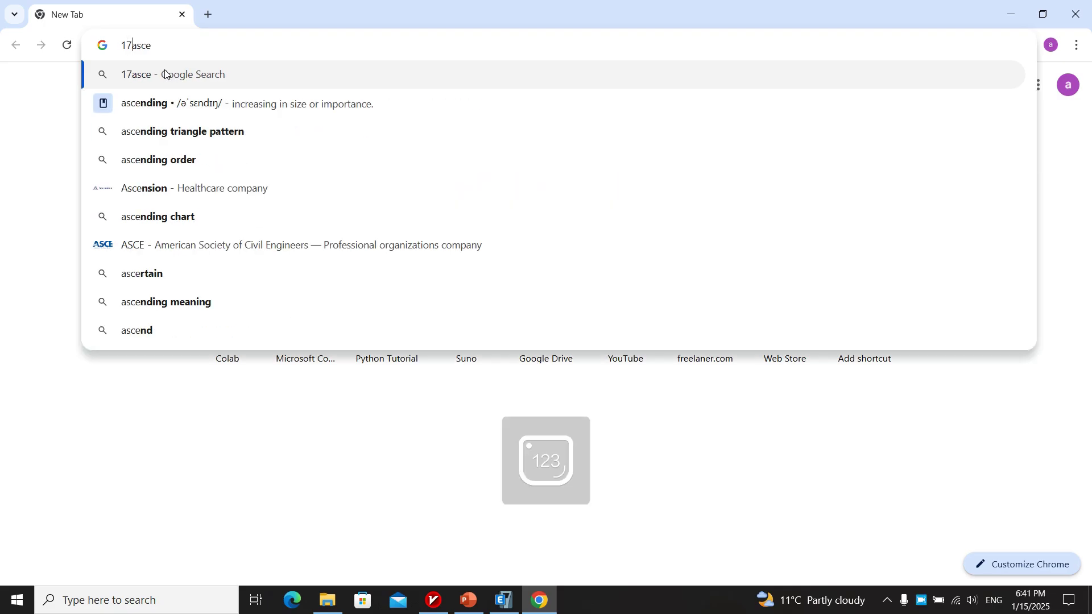
key("Return")
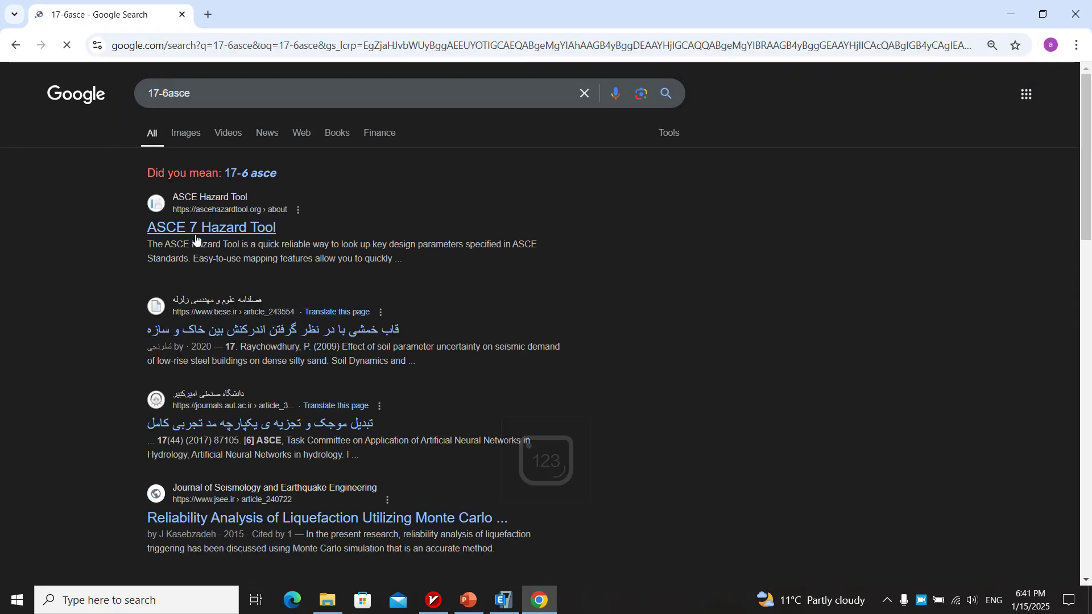
Open the ASCE 7 Hazard Tool search result and read its about page down to the contact section.
left_click(193, 236)
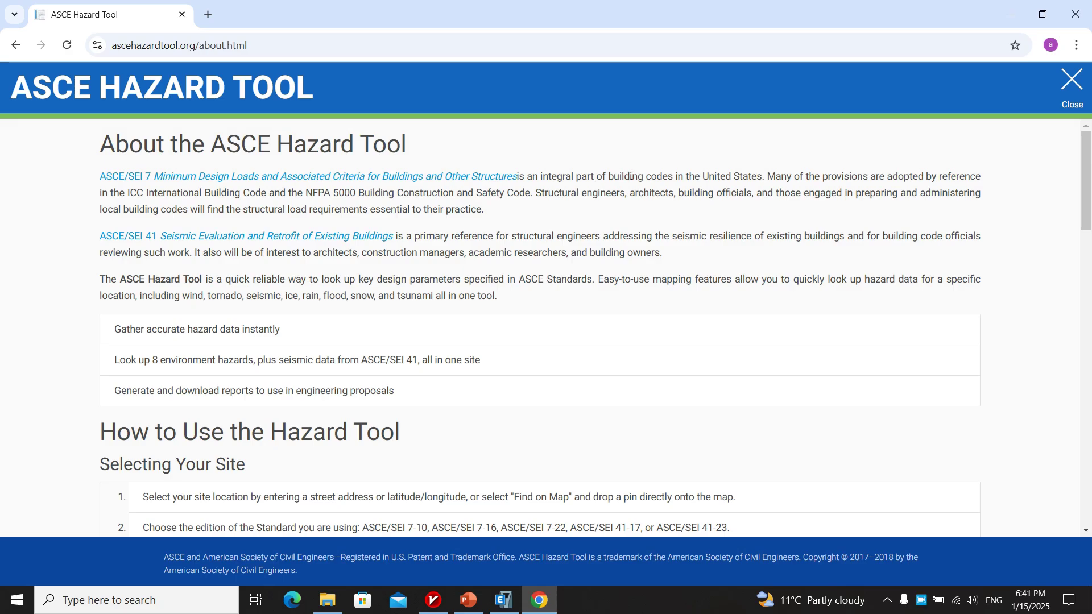
scroll(517, 271, "down", 1)
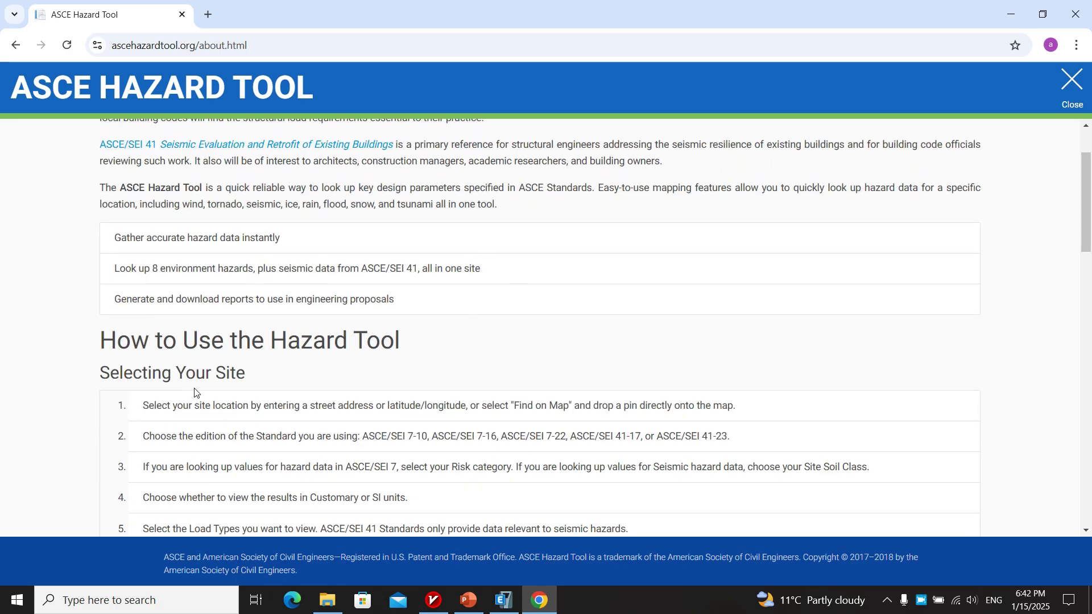
scroll(226, 390, "down", 1)
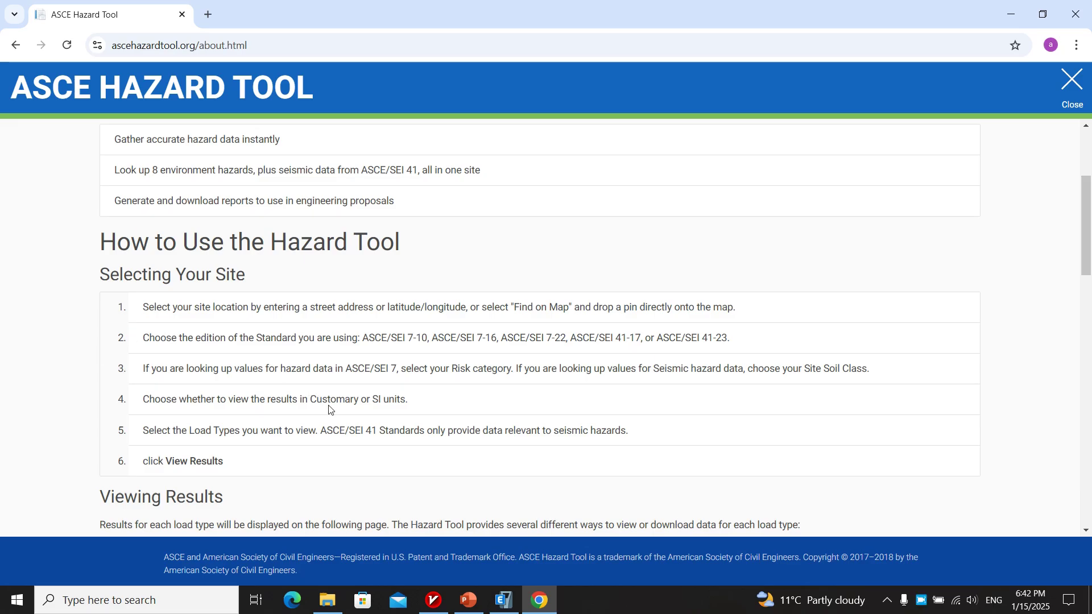
scroll(330, 410, "down", 7)
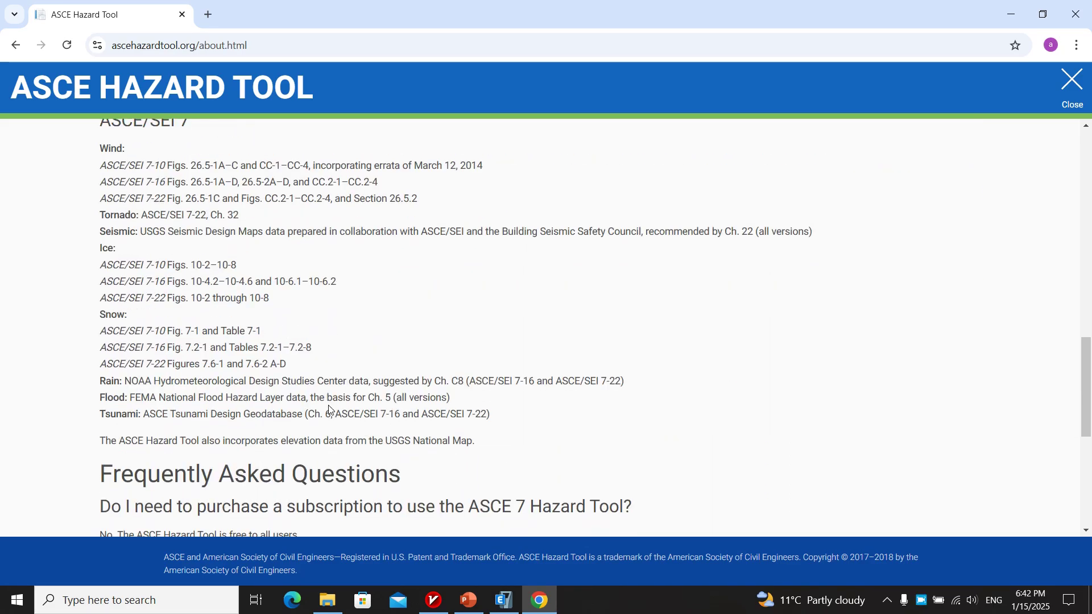
scroll(329, 409, "down", 5)
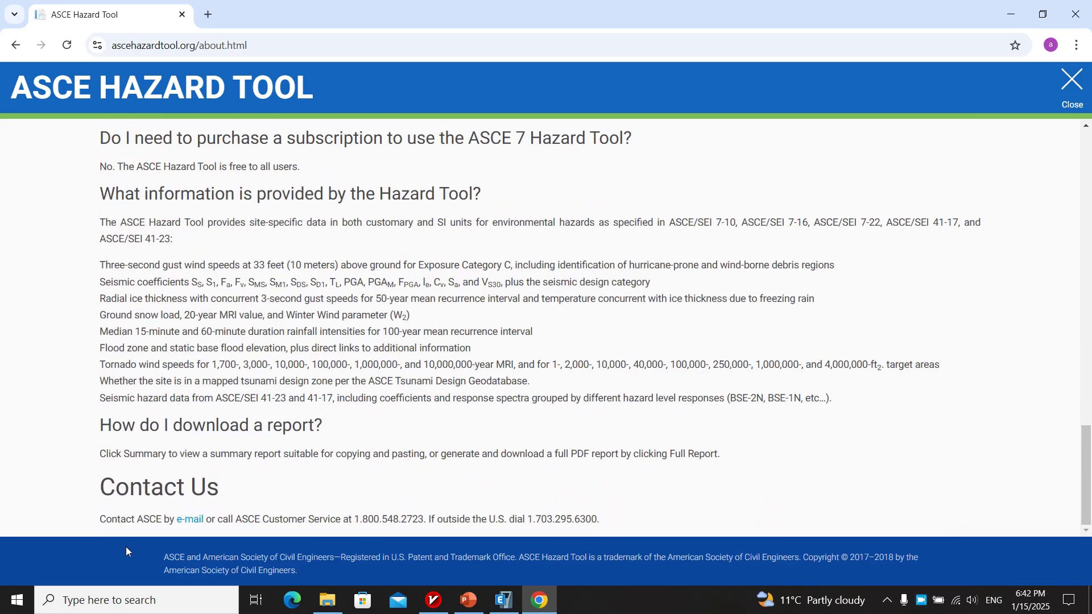
Switch back to ETABS and cancel the load pattern definitions without saving the edits.
key("alt+Tab")
key("alt+Tab")
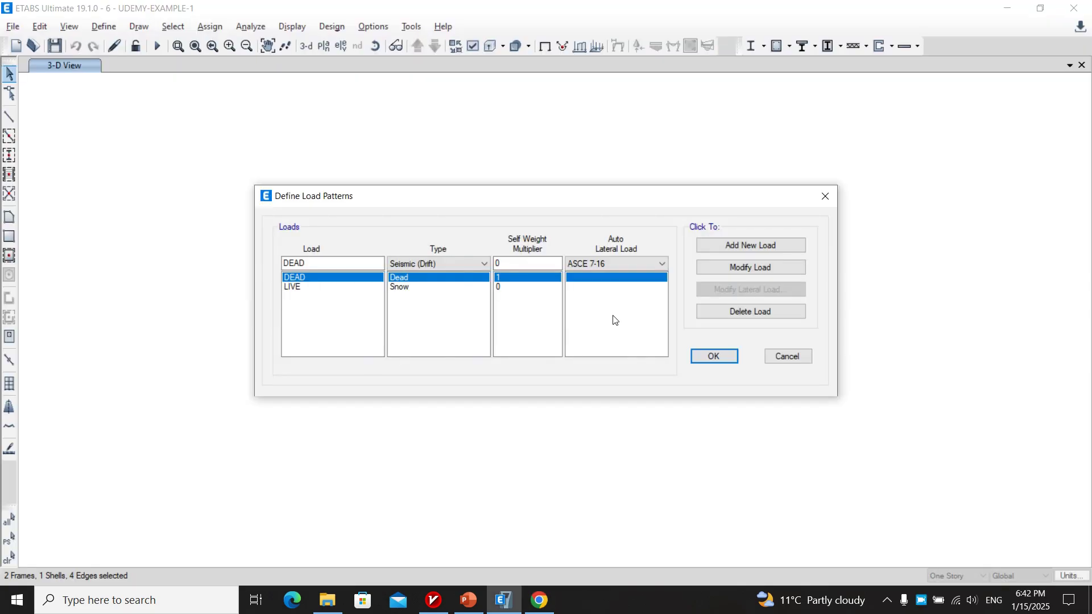
left_click(791, 357)
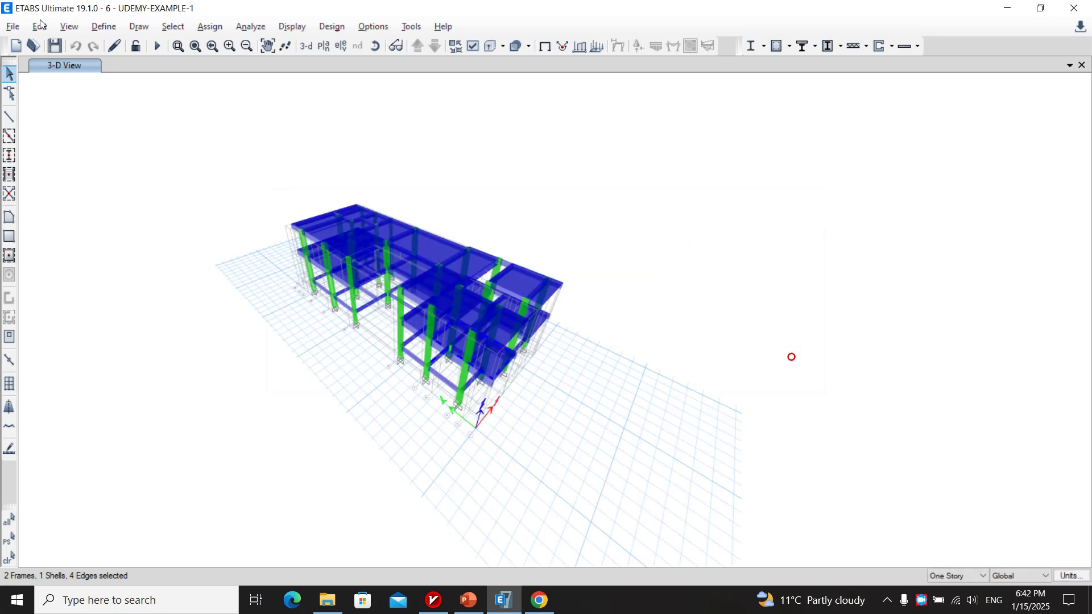
Review the model's defined load cases and their types, and leave the list without making changes.
left_click(104, 27)
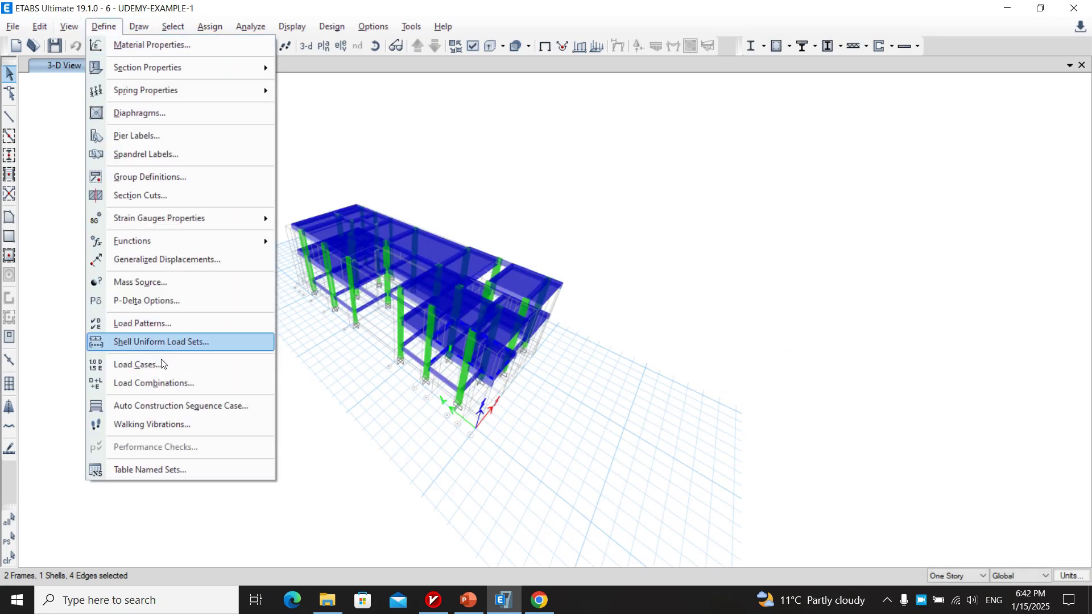
left_click(179, 367)
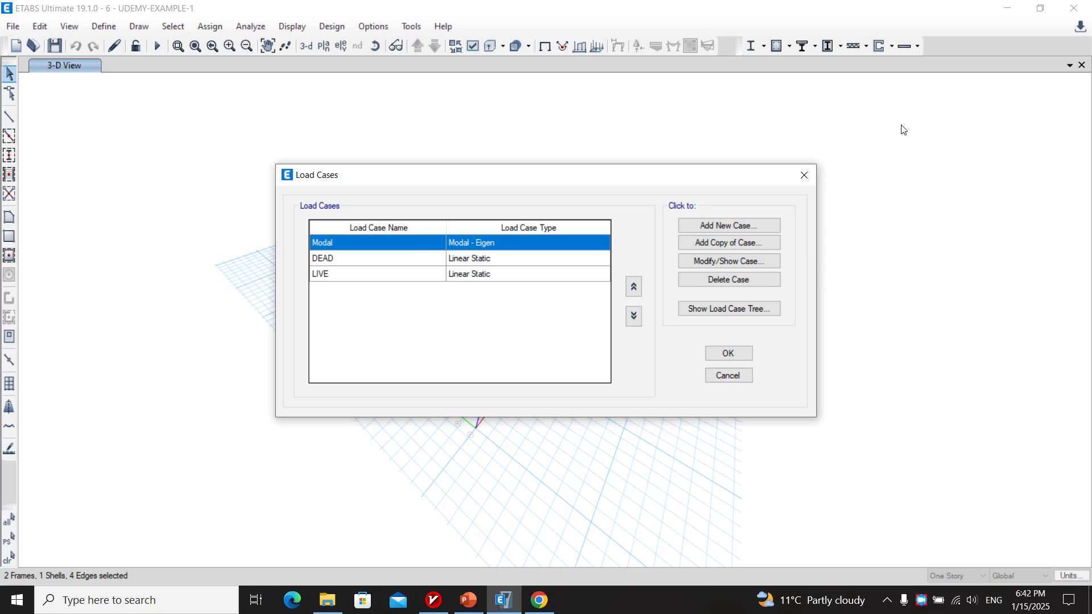
left_click(739, 377)
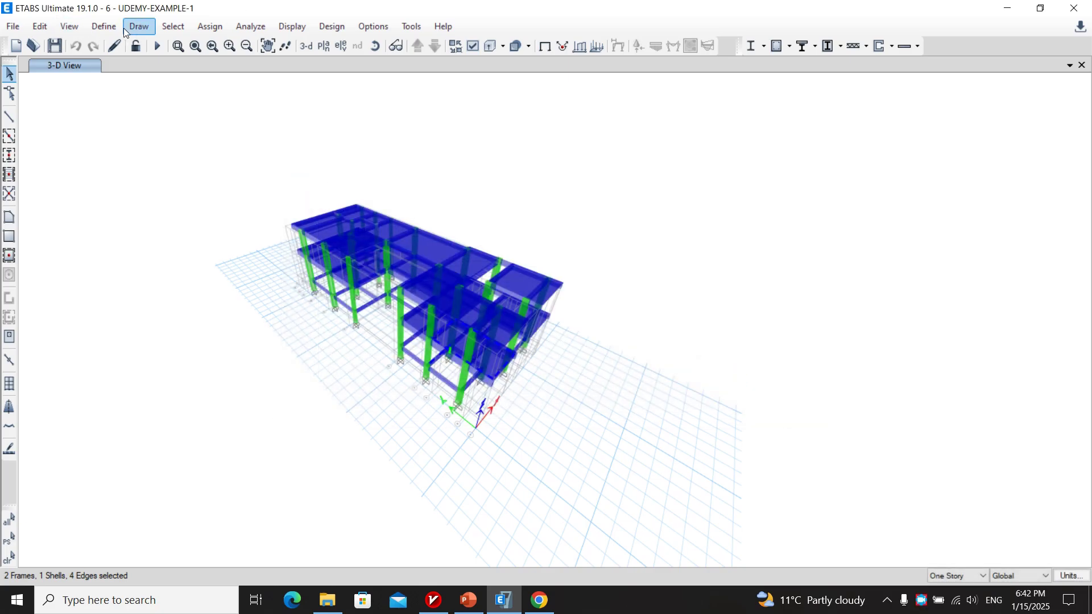
left_click(105, 26)
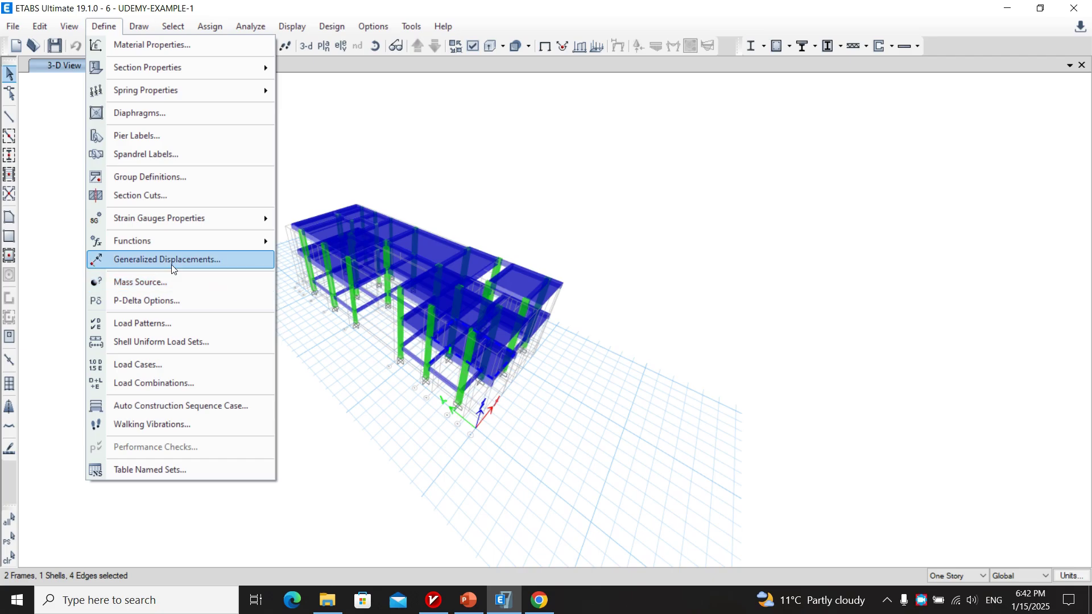
left_click(295, 45)
left_click(143, 27)
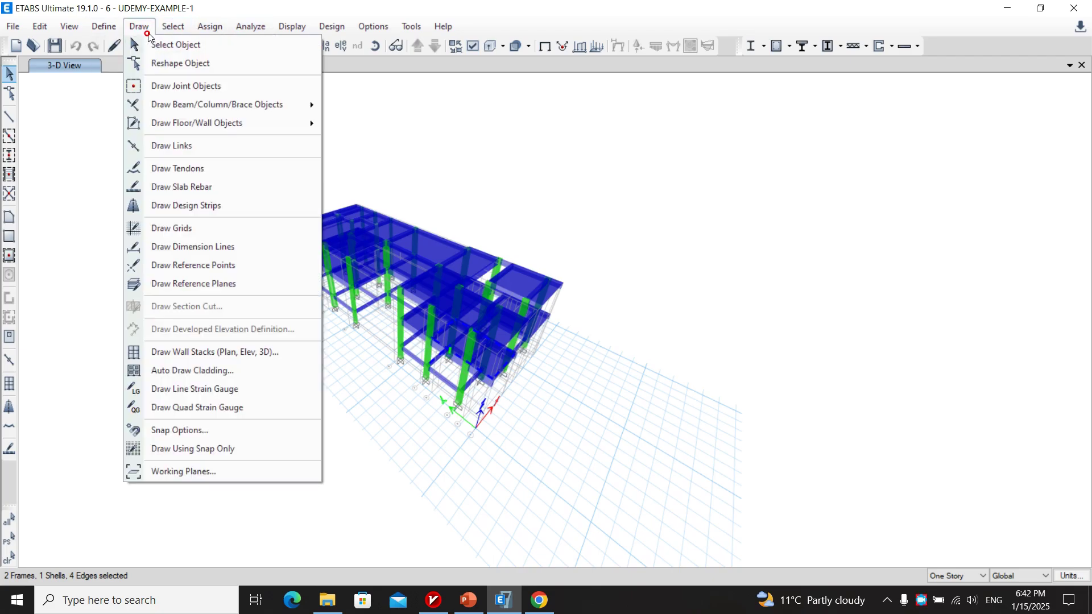
left_click(146, 27)
left_click(149, 29)
left_click(154, 29)
left_click(140, 31)
left_click(728, 130)
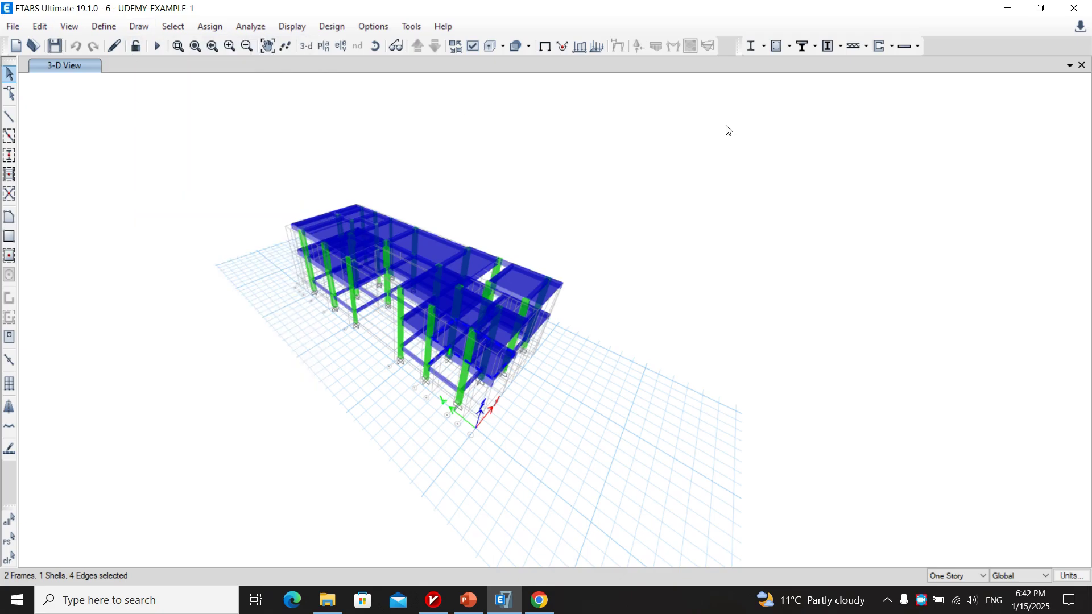
left_click(660, 226)
left_click(294, 27)
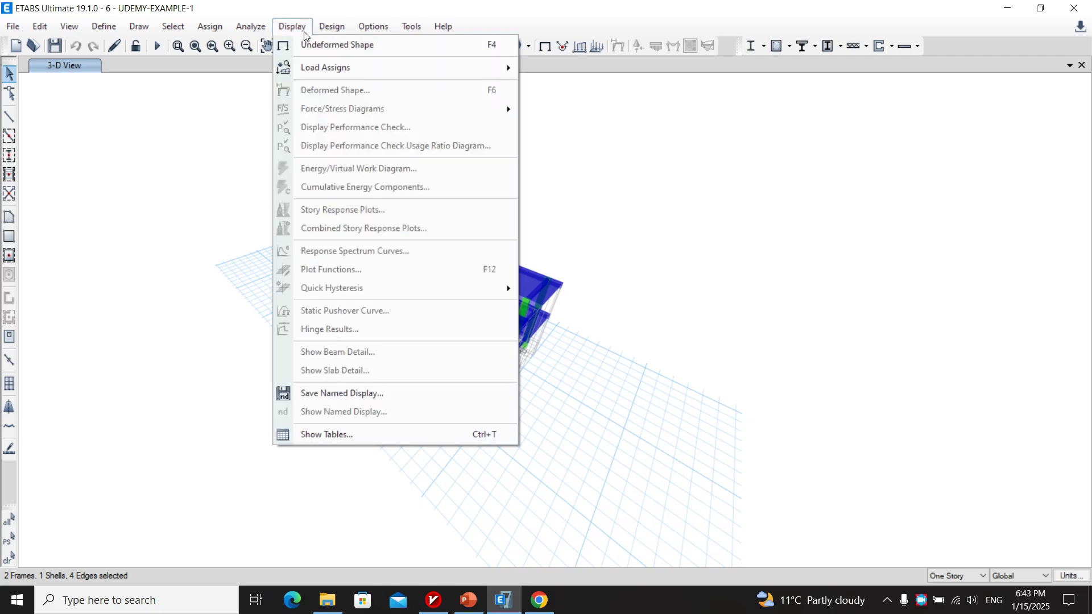
mouse_move(363, 28)
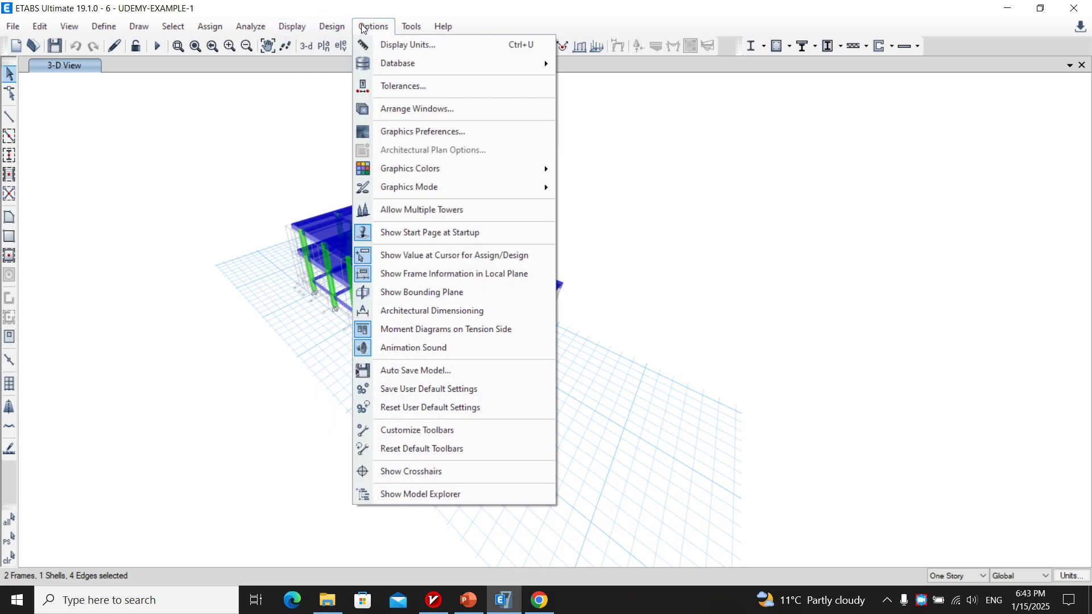
left_click(868, 449)
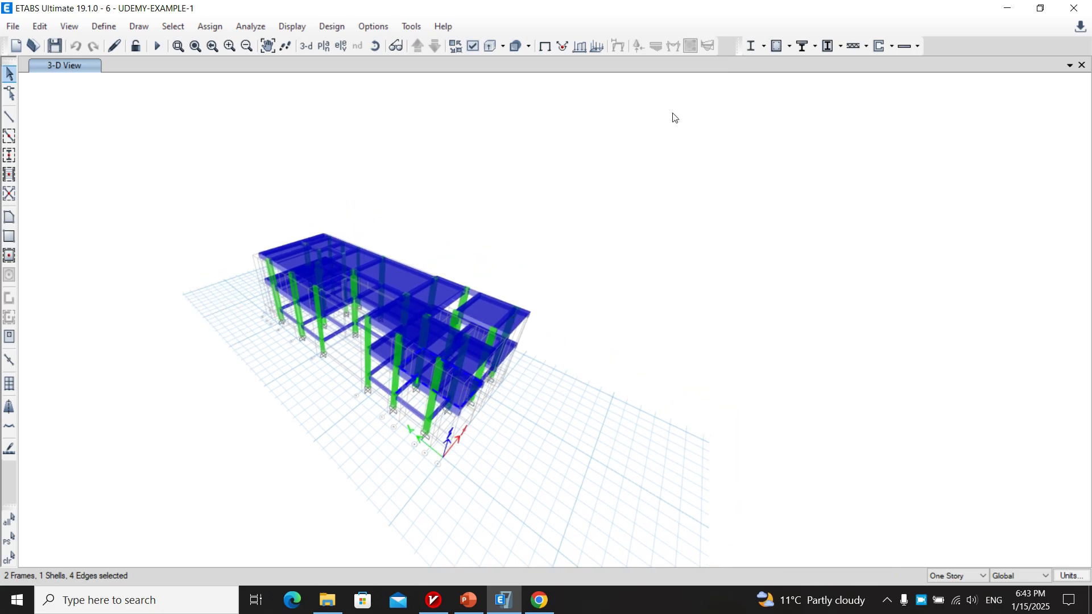
Select the whole building in the 3-D view with a selection window around all its joints, frames and shells.
left_click_drag(668, 118, 709, 241)
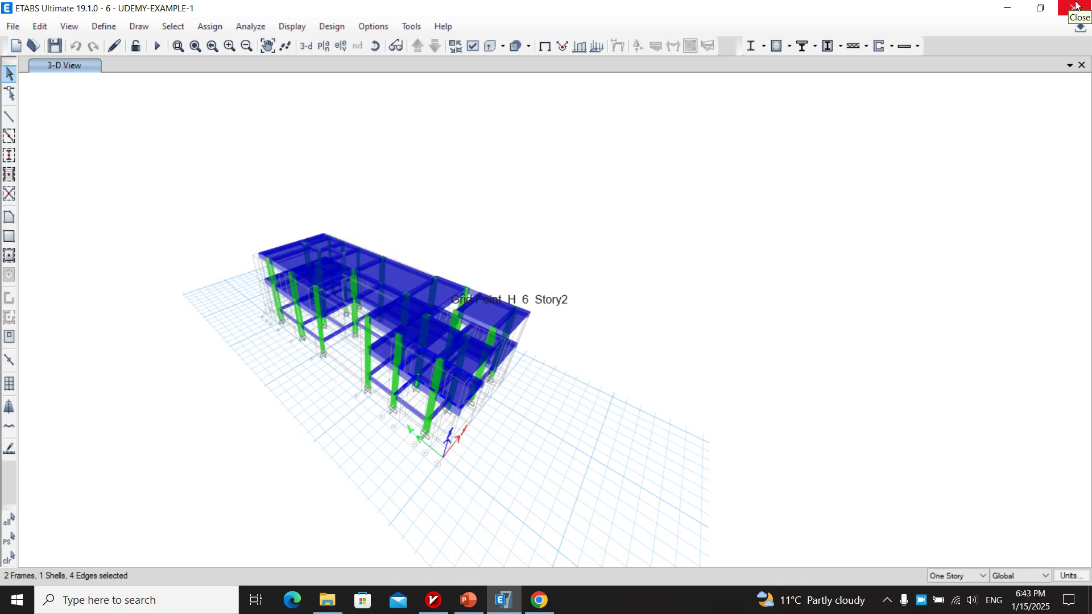
left_click_drag(678, 167, 181, 531)
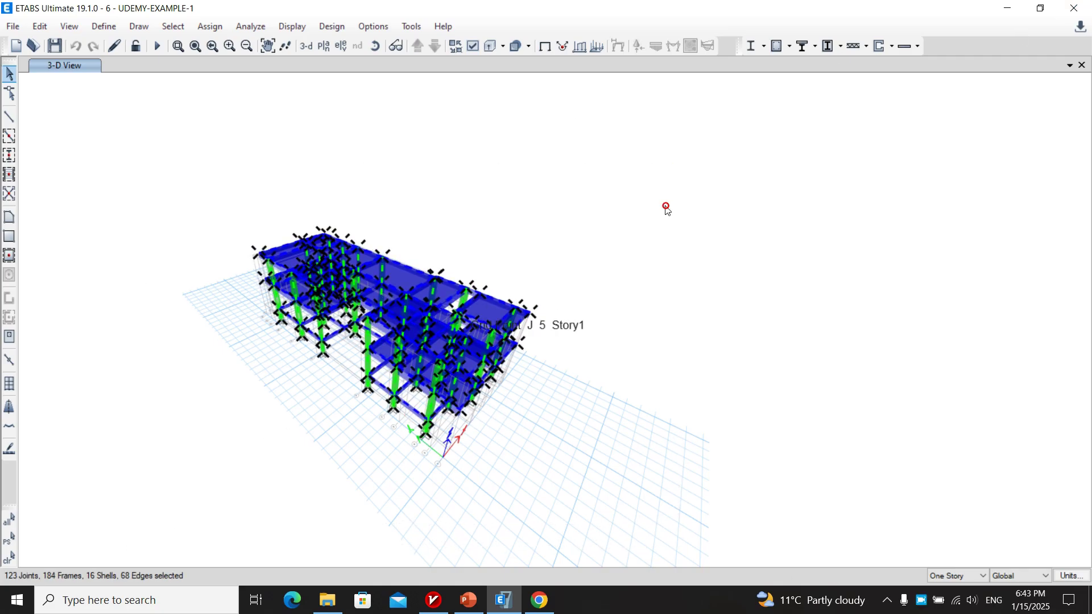